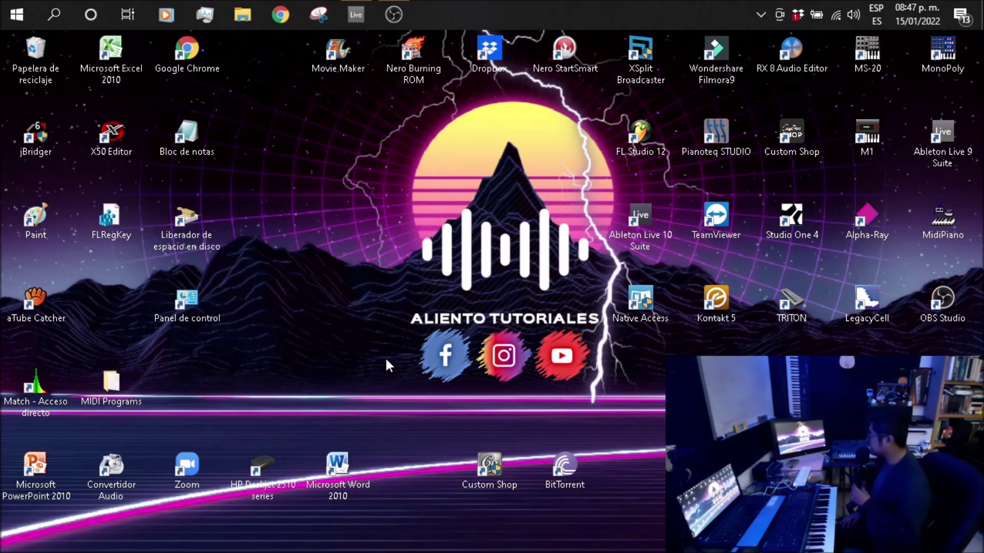
Switch to Ableton Live and load the Kontakt plug-in onto the first MIDI track
click(355, 15)
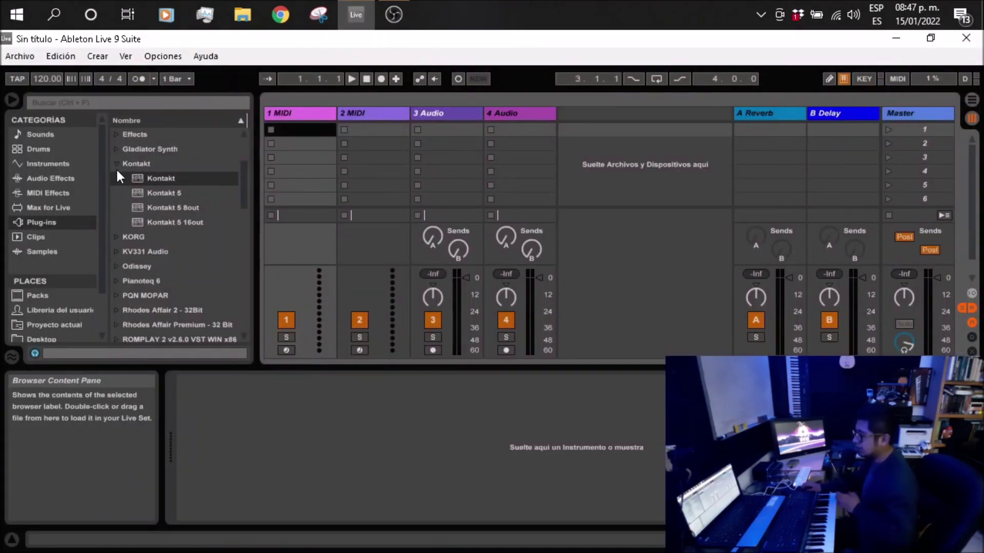
click(116, 163)
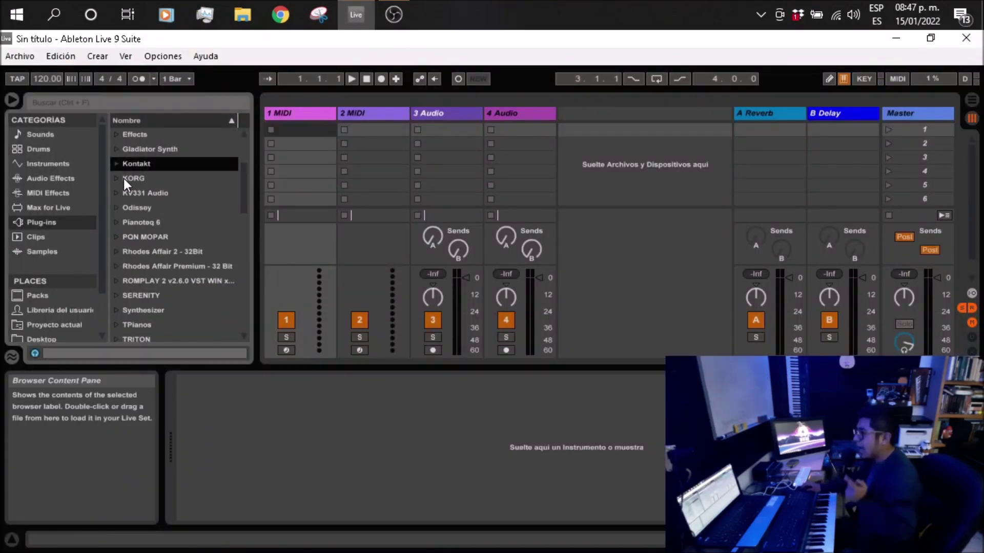
click(116, 164)
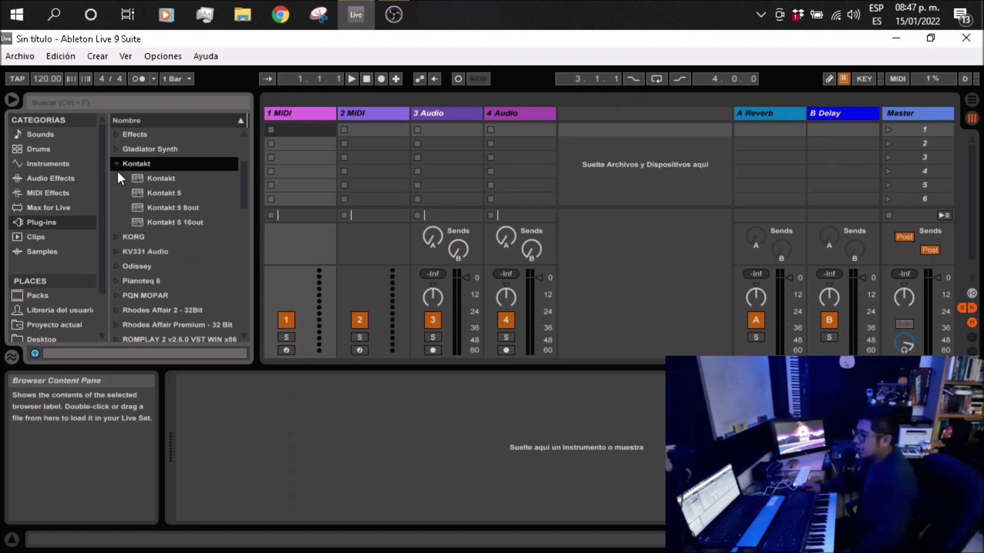
click(151, 178)
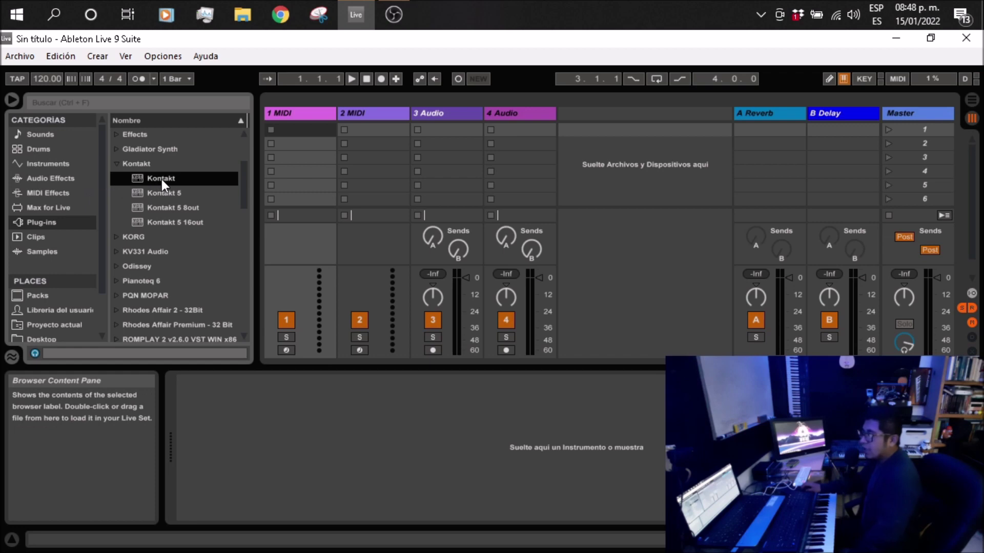
drag(162, 179, 301, 242)
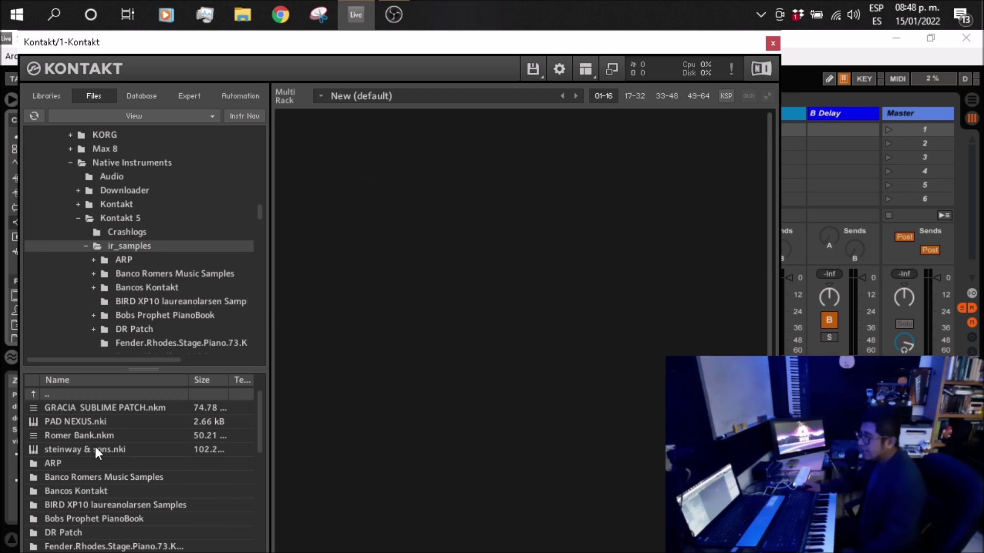
Browse the ir_samples folder in Kontakt's file browser and open the KROME Grand Piano & Pads folder
scroll(106, 447, down, 1)
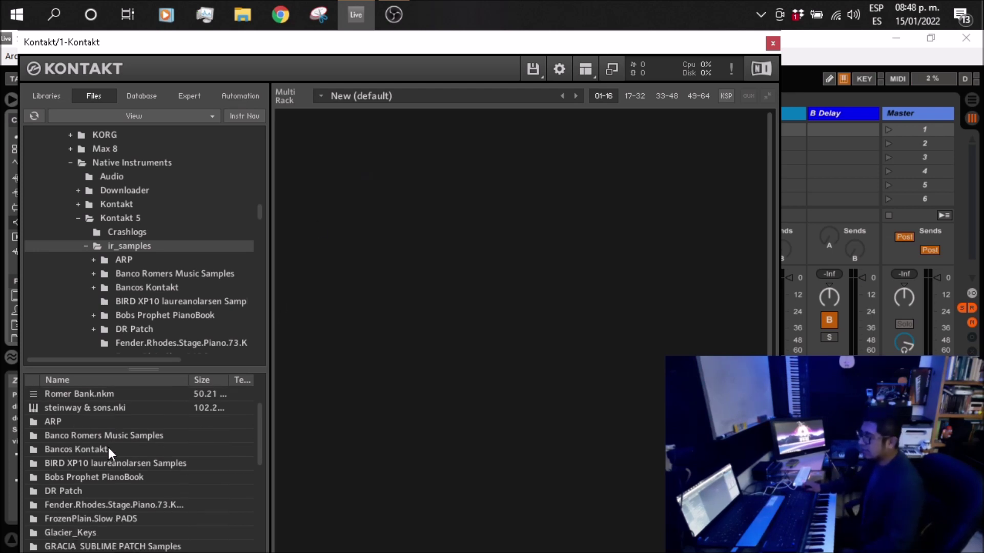
scroll(108, 445, down, 1)
scroll(113, 447, down, 1)
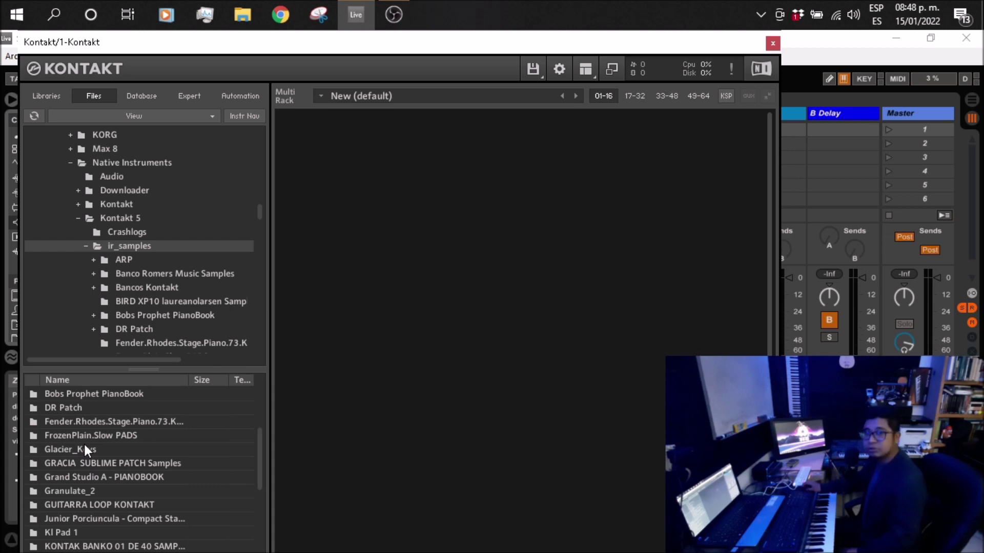
scroll(113, 439, down, 1)
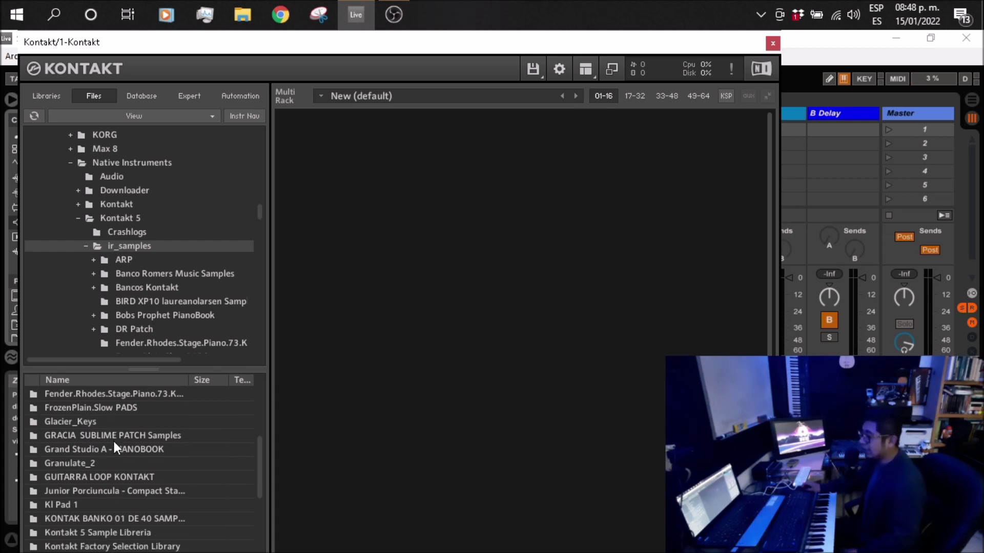
scroll(114, 454, down, 4)
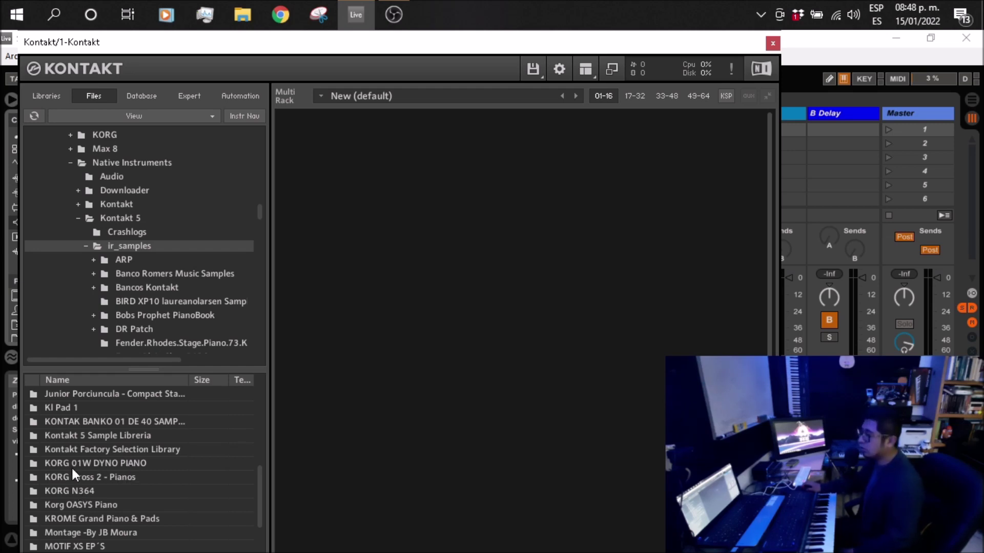
scroll(55, 477, down, 1)
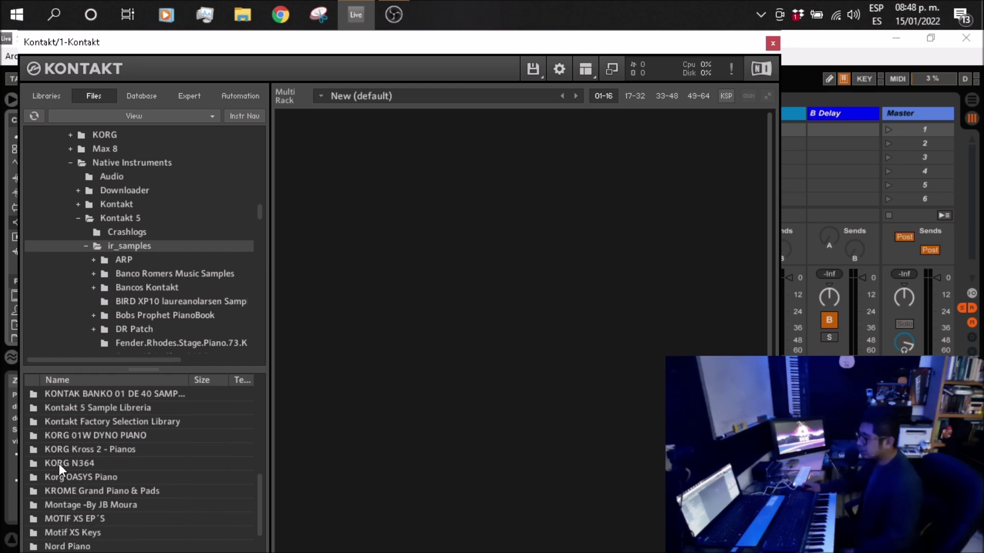
click(72, 451)
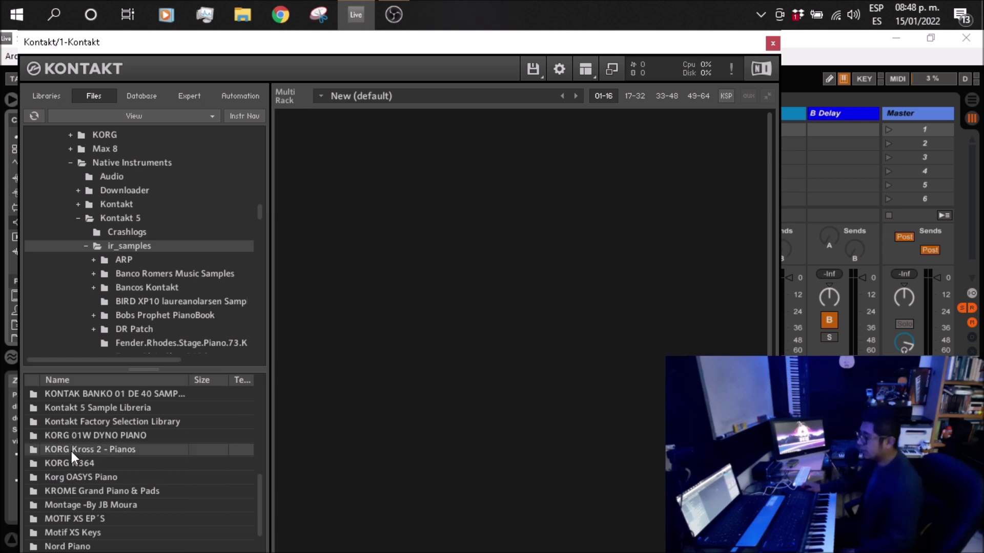
scroll(85, 458, down, 1)
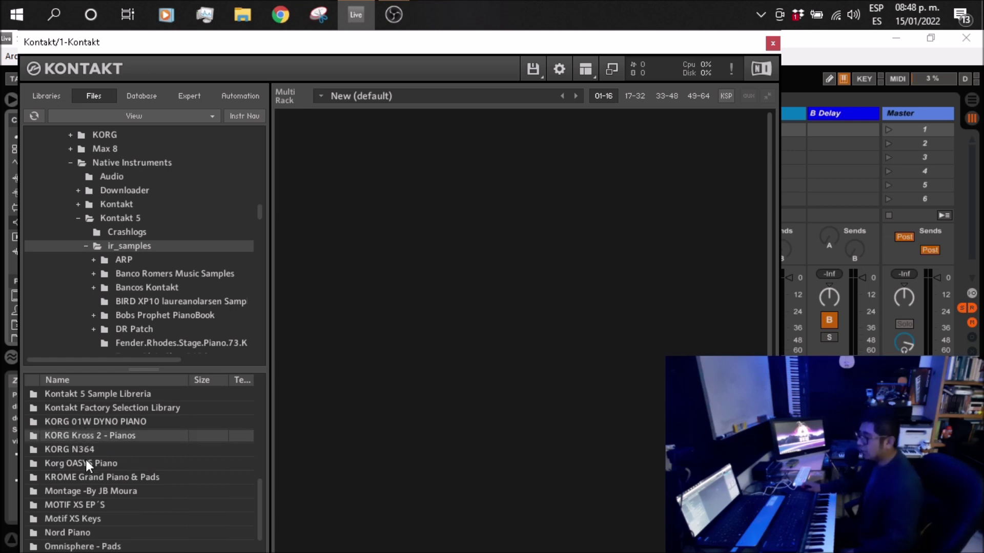
click(99, 481)
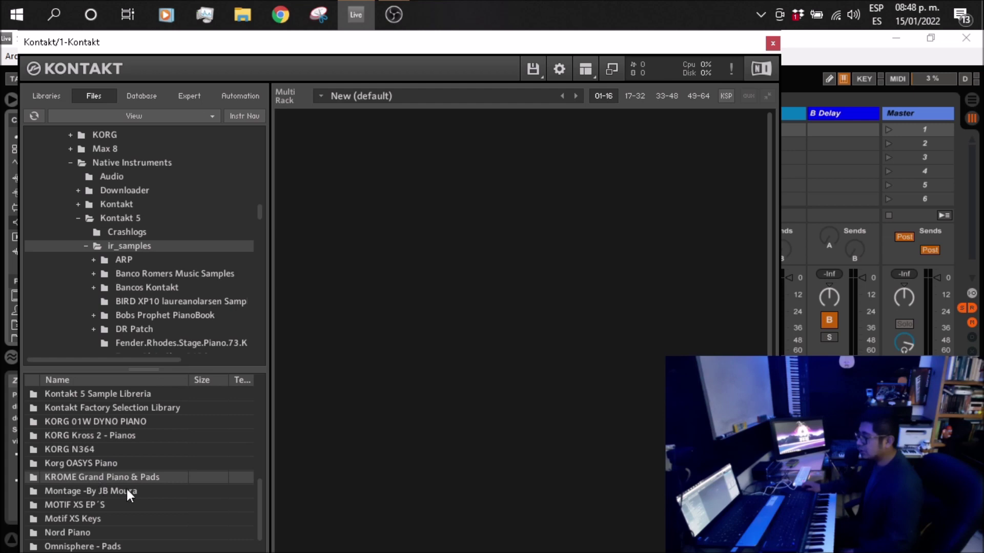
scroll(126, 488, down, 1)
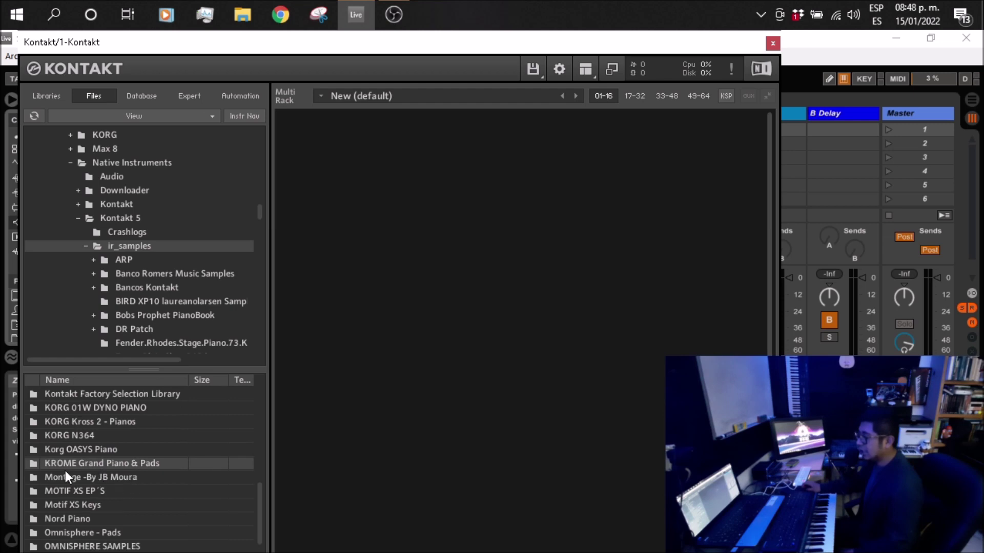
double_click(102, 464)
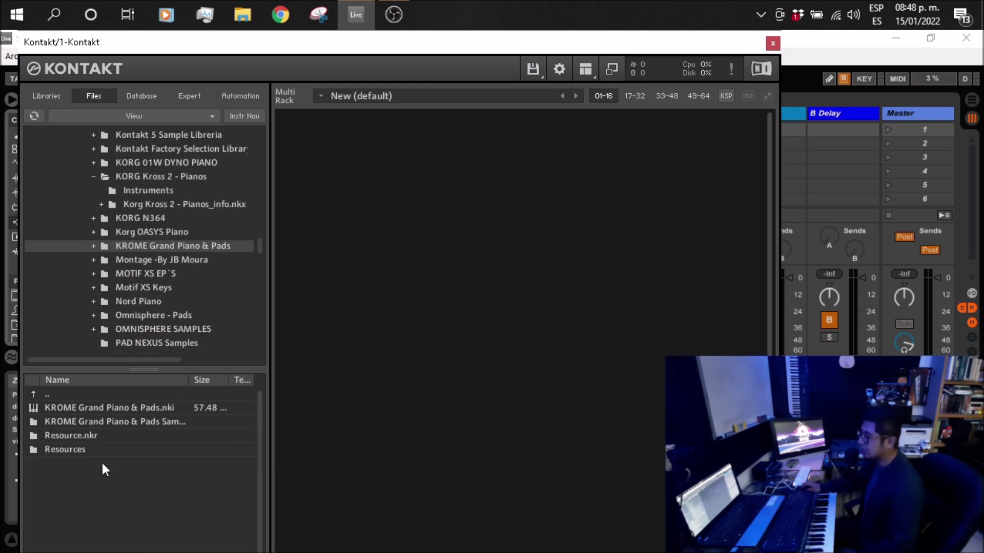
Load KROME Grand Piano & Pads.nki into the rack and close the Kontakt window
click(99, 413)
drag(64, 409, 402, 226)
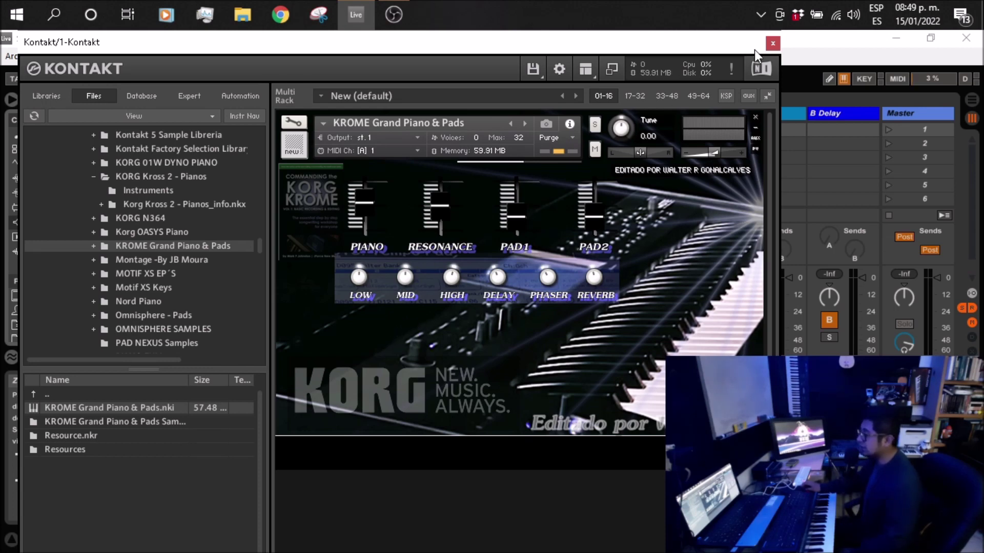
click(769, 45)
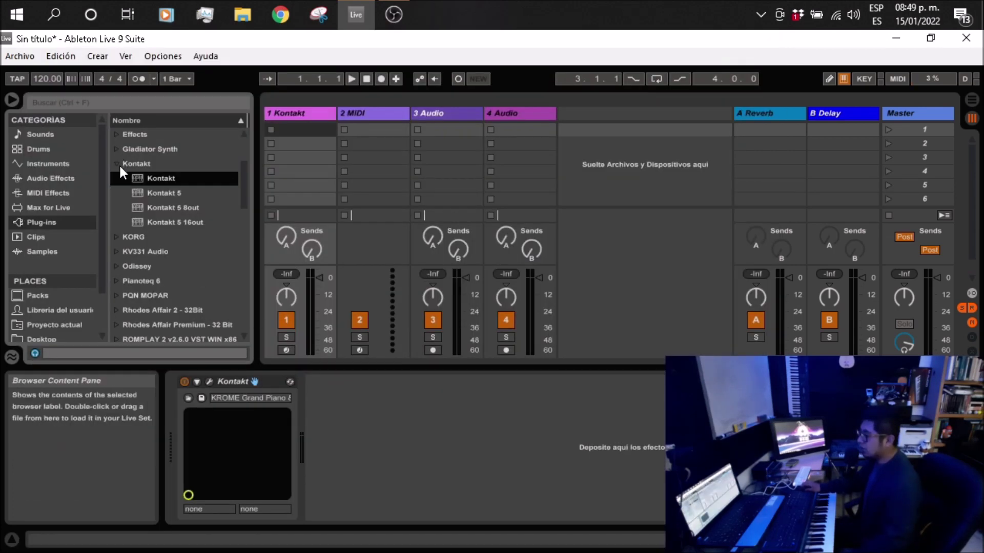
Load a second Kontakt instance onto the second MIDI track
click(119, 163)
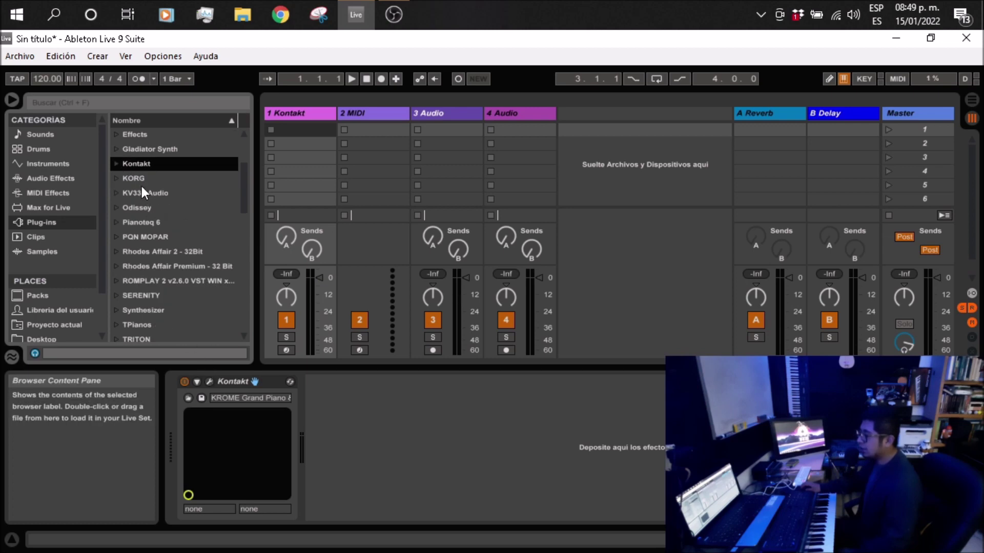
click(117, 165)
click(142, 179)
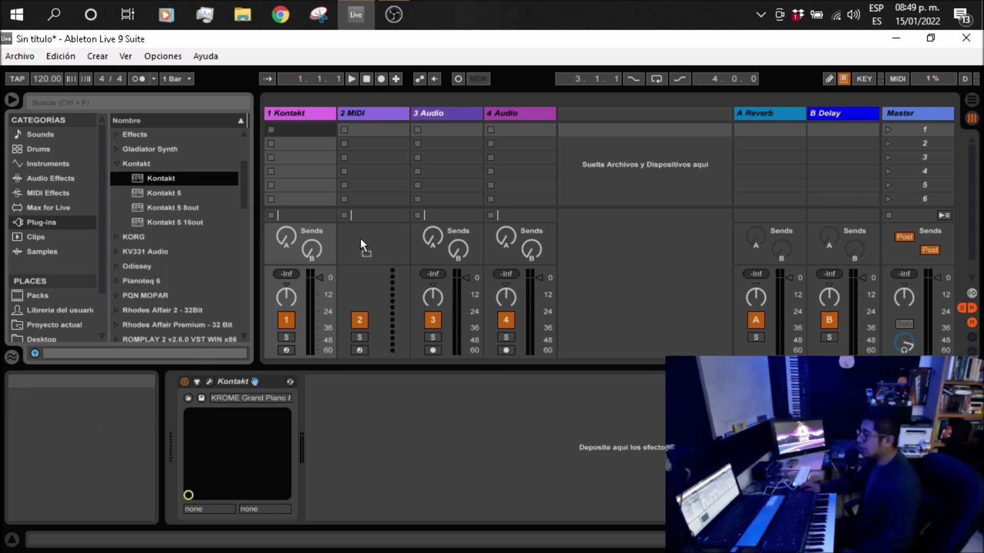
drag(365, 245, 364, 245)
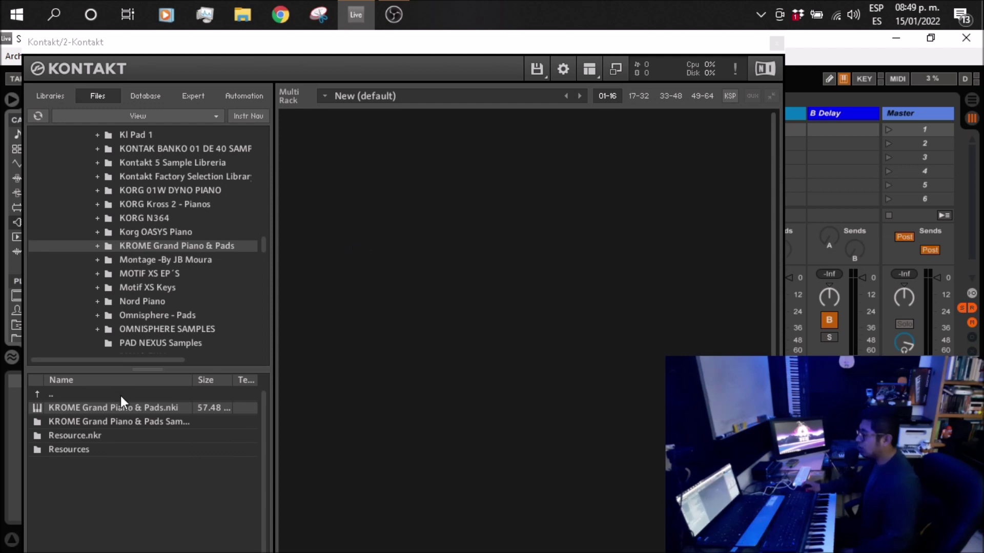
Load NordResonance & Pad´s.nki from the Nord Piano folder into the second Kontakt and hide its window
double_click(110, 393)
scroll(146, 438, down, 5)
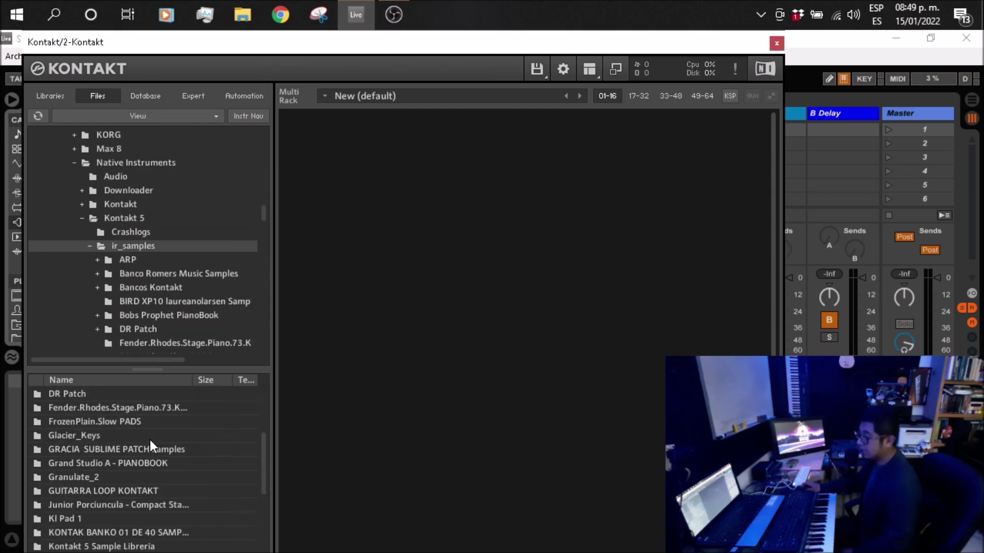
scroll(150, 440, down, 4)
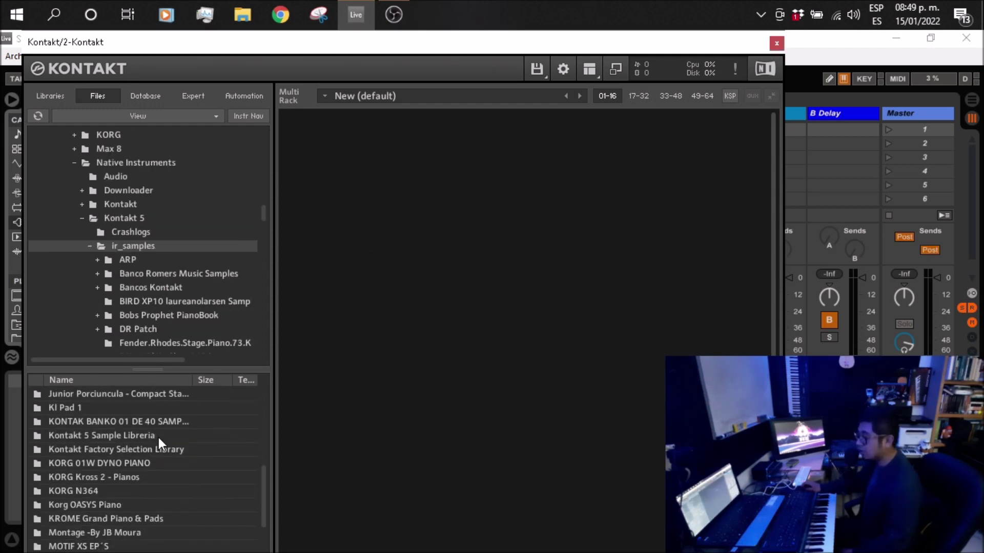
scroll(155, 438, down, 2)
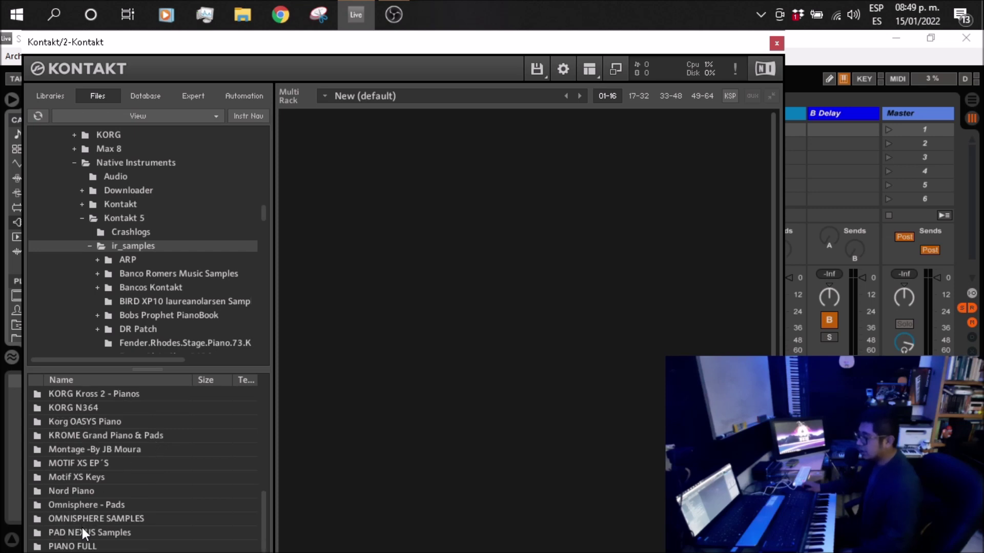
double_click(78, 493)
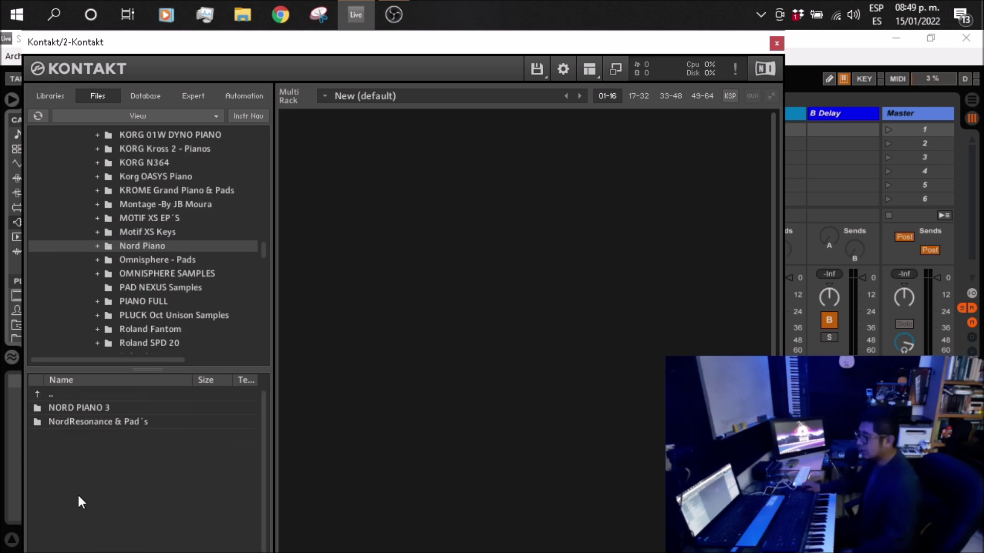
double_click(92, 420)
drag(90, 415, 496, 323)
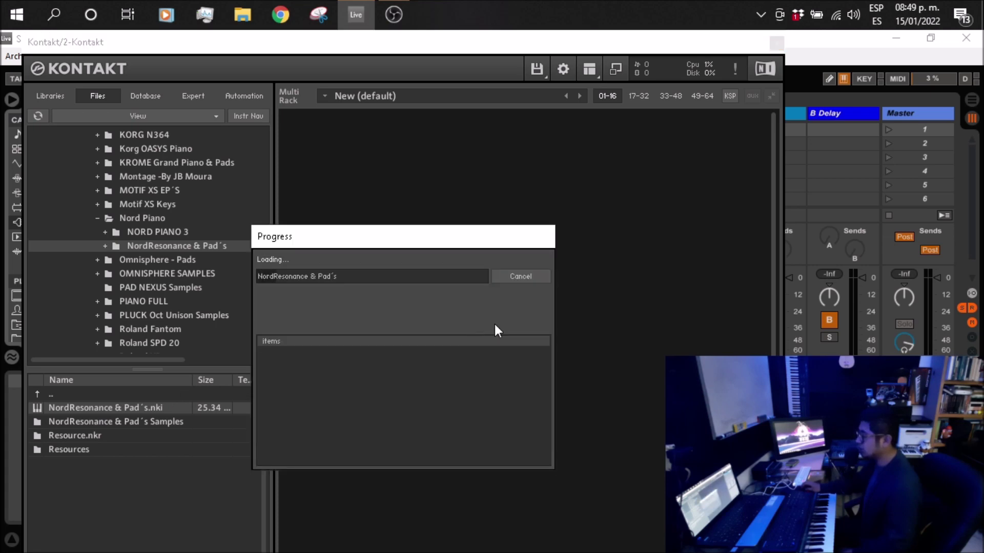
key(ctrl+alt+p)
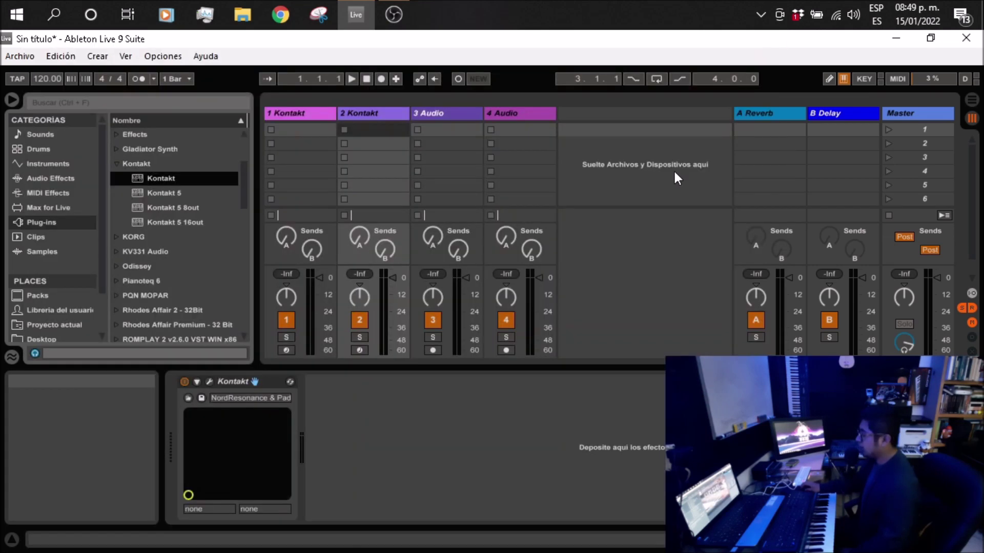
Open the first track's Kontakt window and slightly raise the RESONANCE fader of KROME Grand Piano & Pads
click(310, 112)
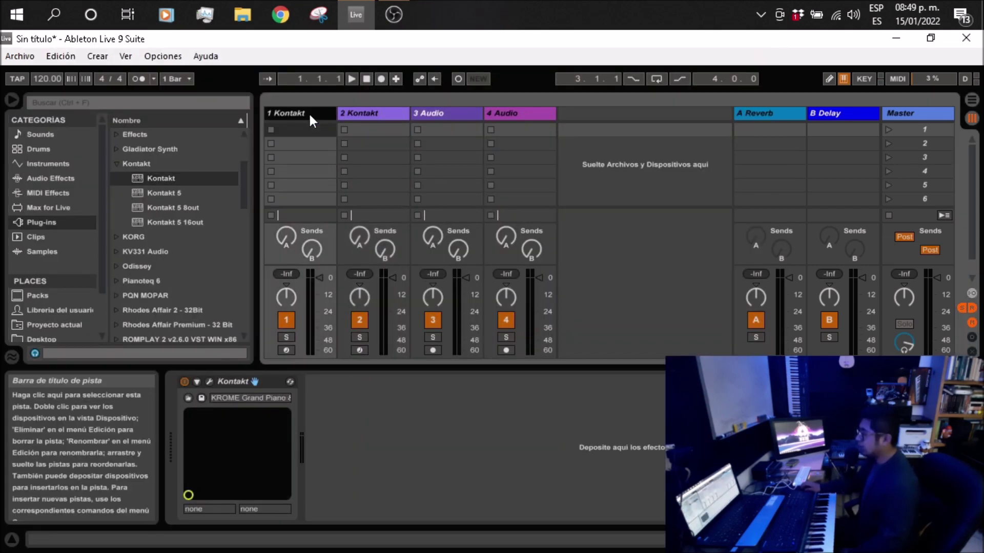
click(210, 380)
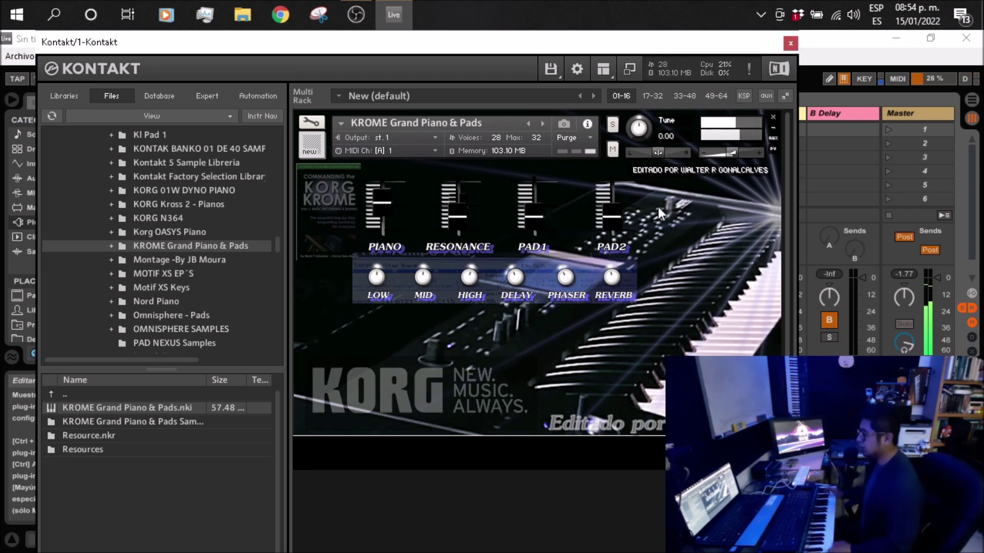
drag(459, 209, 459, 190)
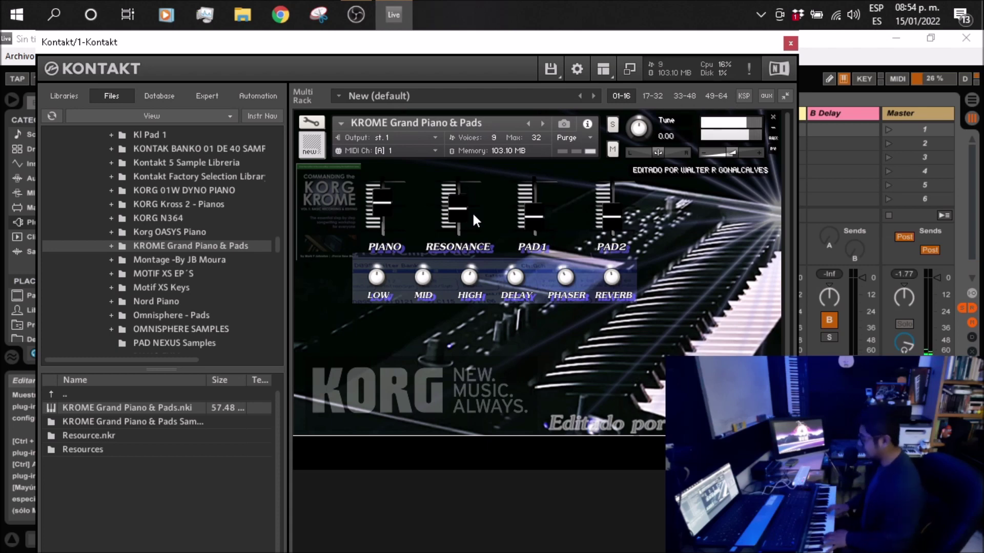
drag(472, 211, 464, 201)
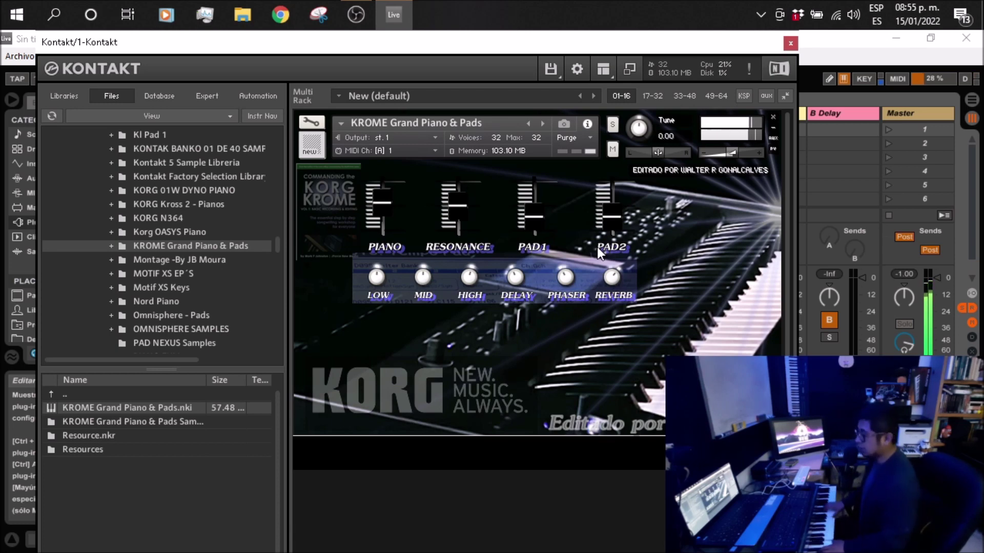
Audition a louder PAD1, bring its fader back down, and raise the PAD2 fader slightly
drag(537, 221, 532, 203)
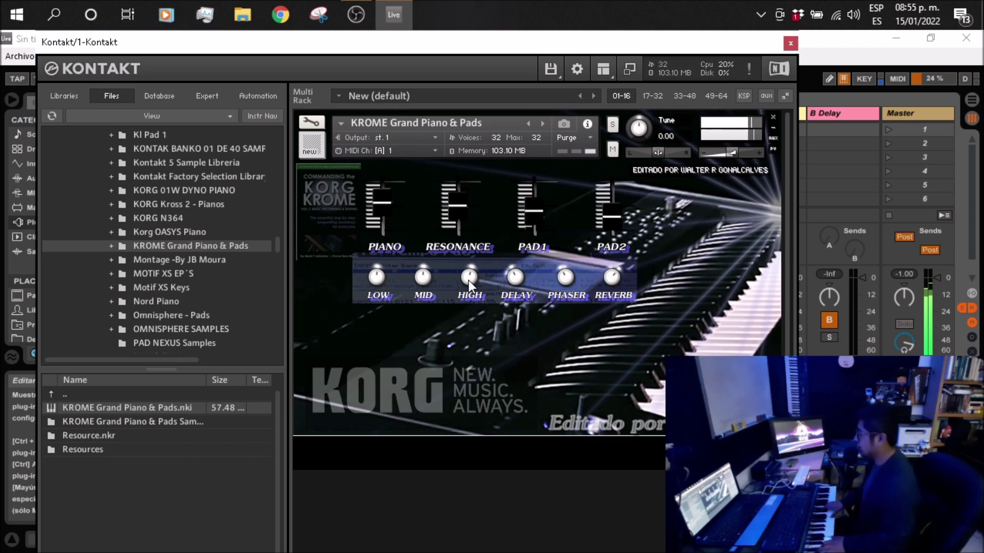
mouse_move(537, 210)
mouse_down()
mouse_move(537, 191)
mouse_move(533, 208)
mouse_up()
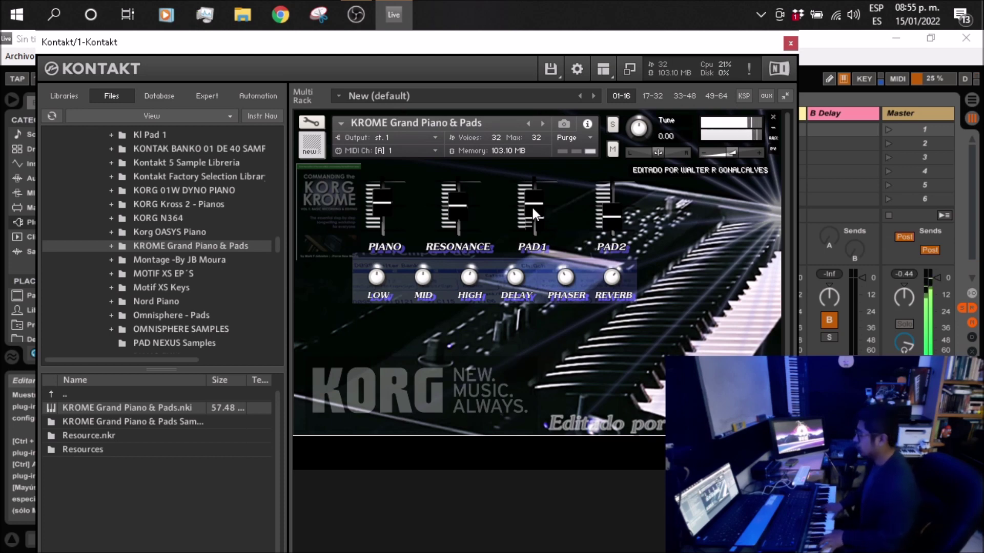
drag(533, 207, 609, 190)
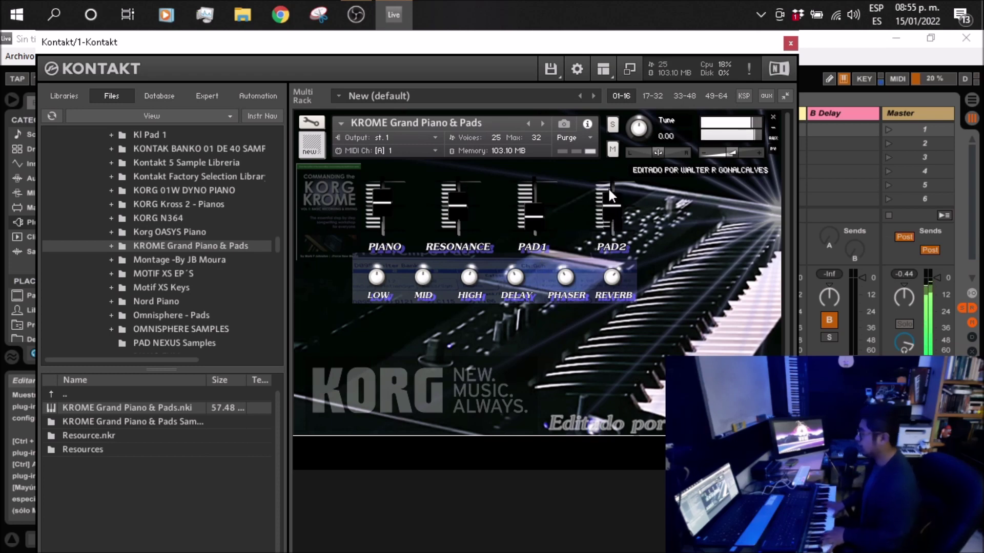
drag(609, 189, 617, 214)
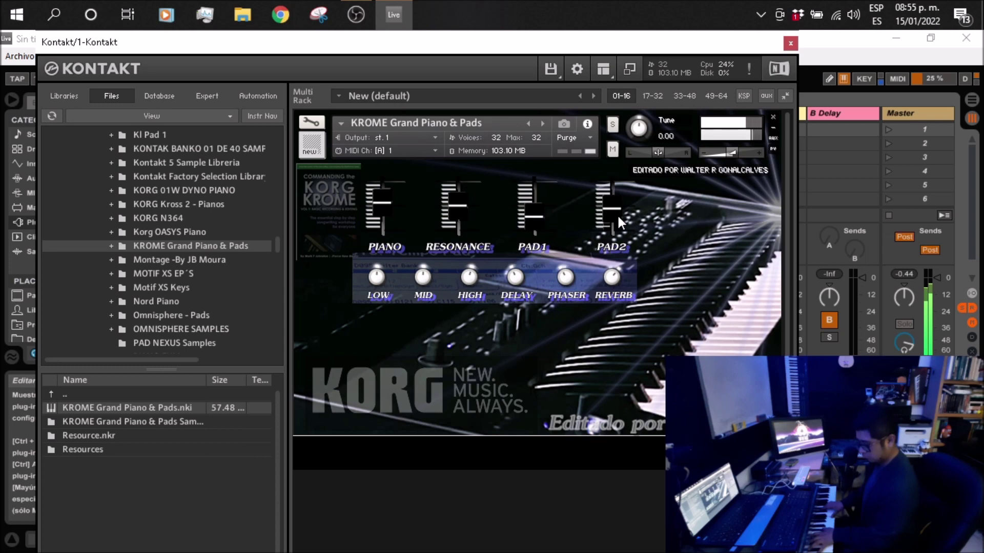
drag(617, 215, 613, 263)
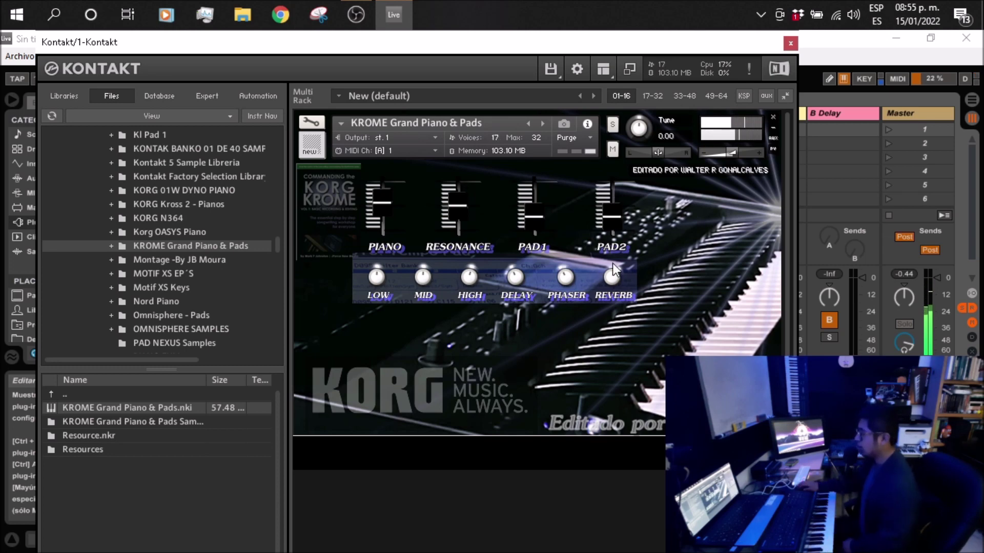
Turn up the PHASER knob of KROME Grand Piano & Pads, then audition NordResonance & Pad´s in the second track's Kontakt
drag(563, 281, 555, 208)
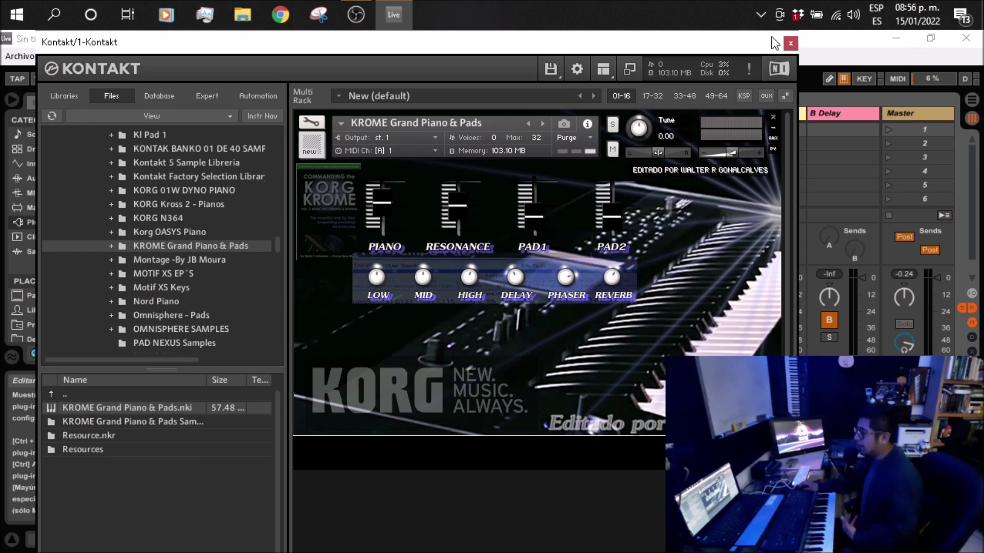
click(791, 44)
click(366, 111)
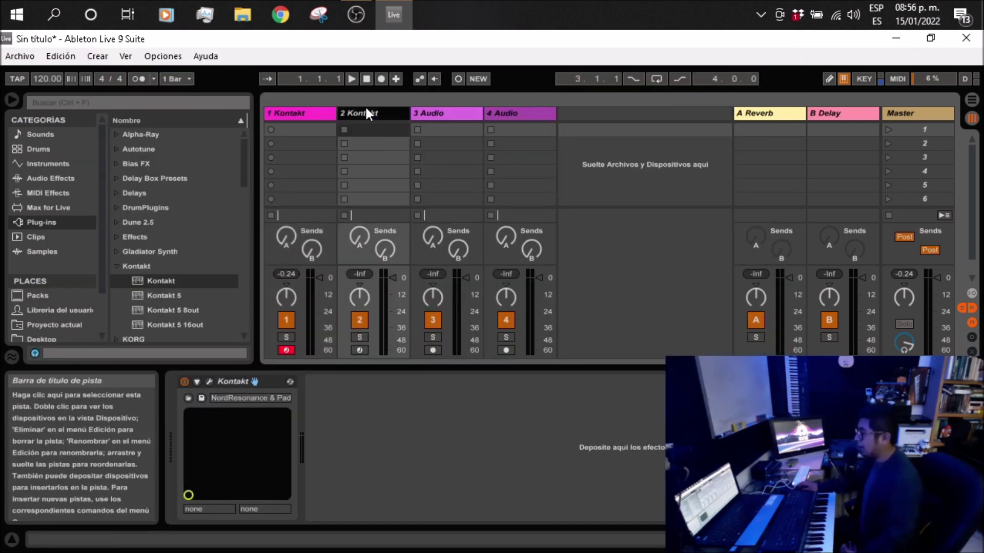
click(209, 380)
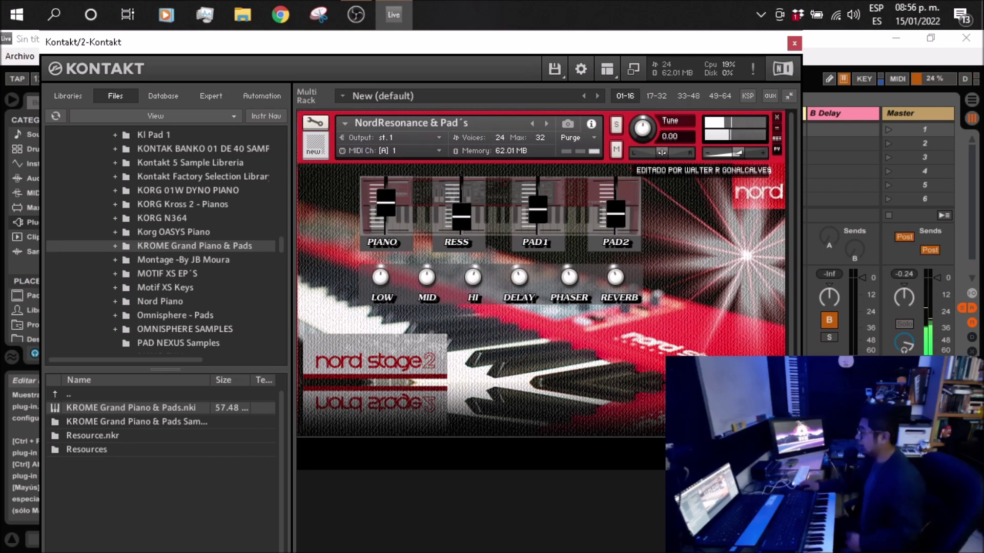
key(ctrl+alt+p)
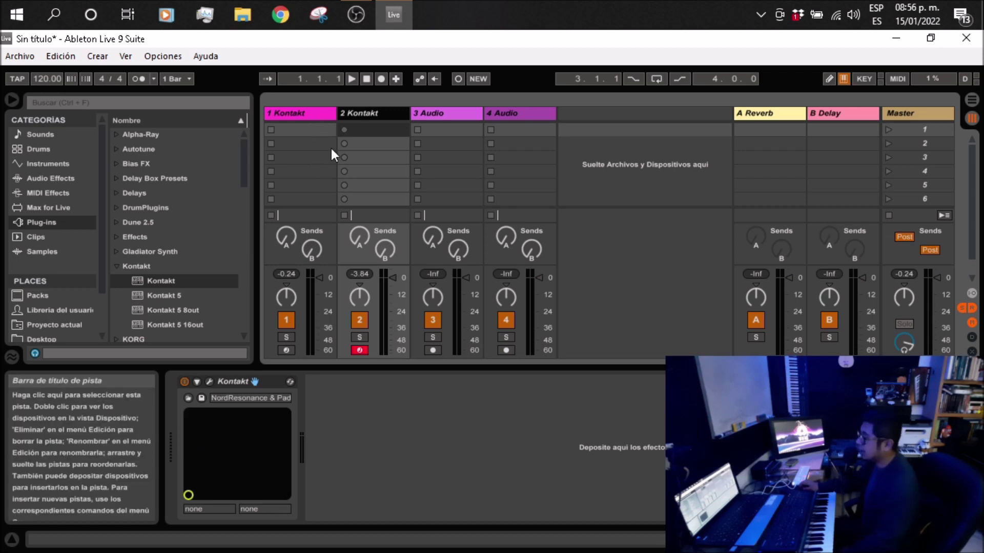
Reopen the second track's Kontakt and remove NordResonance & Pad´s from its rack
click(314, 112)
click(362, 115)
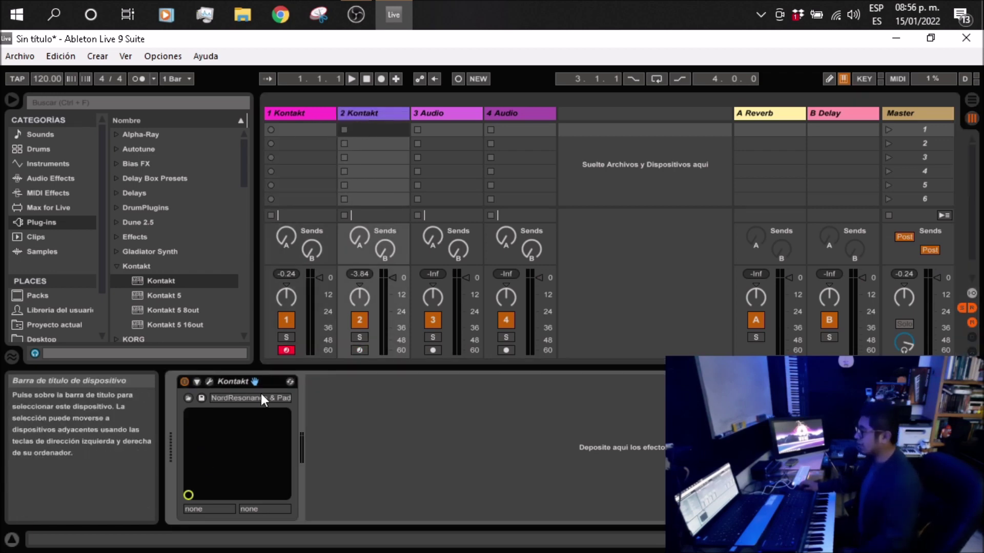
click(209, 383)
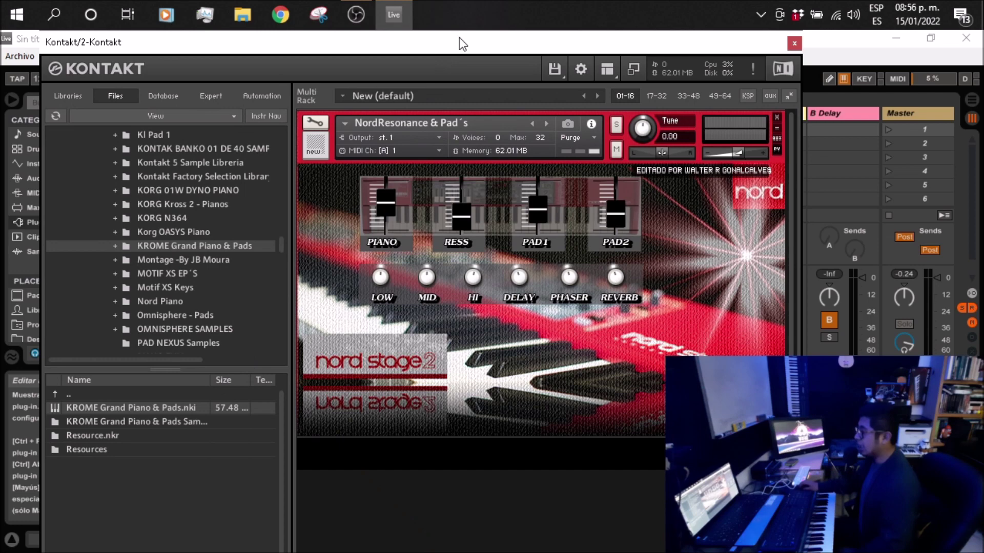
click(778, 117)
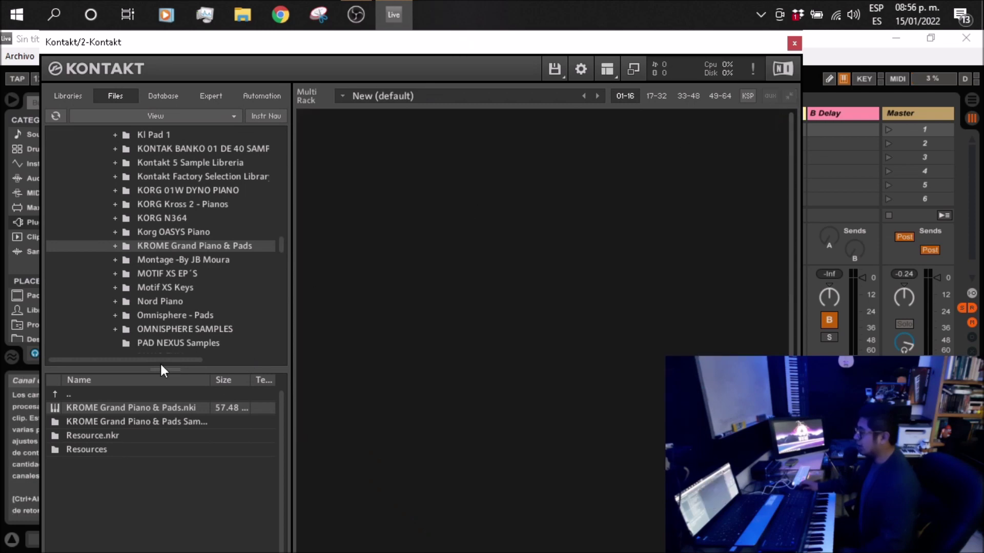
Browse from ir_samples into the Instruments folder of the KORG Kross 2 - Pianos library
double_click(110, 395)
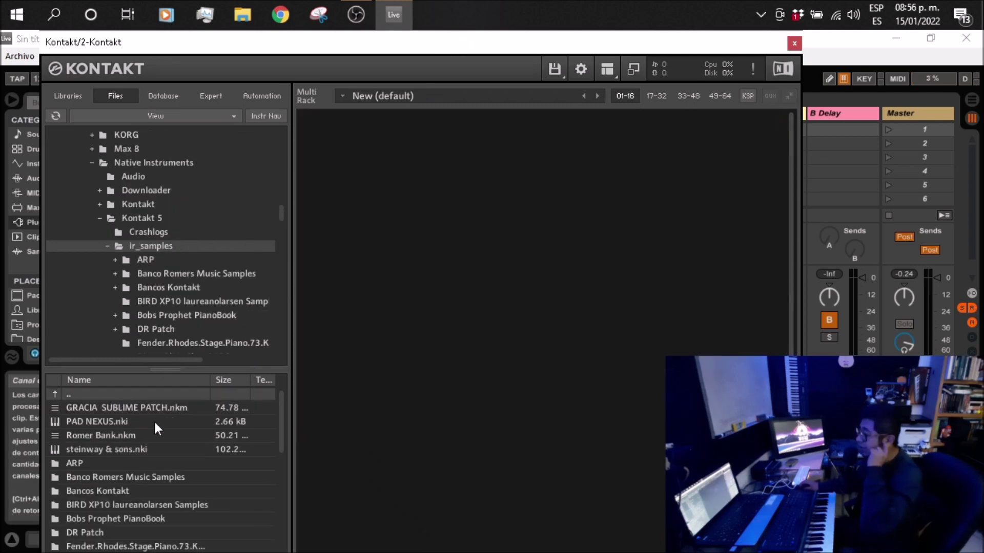
scroll(156, 422, down, 2)
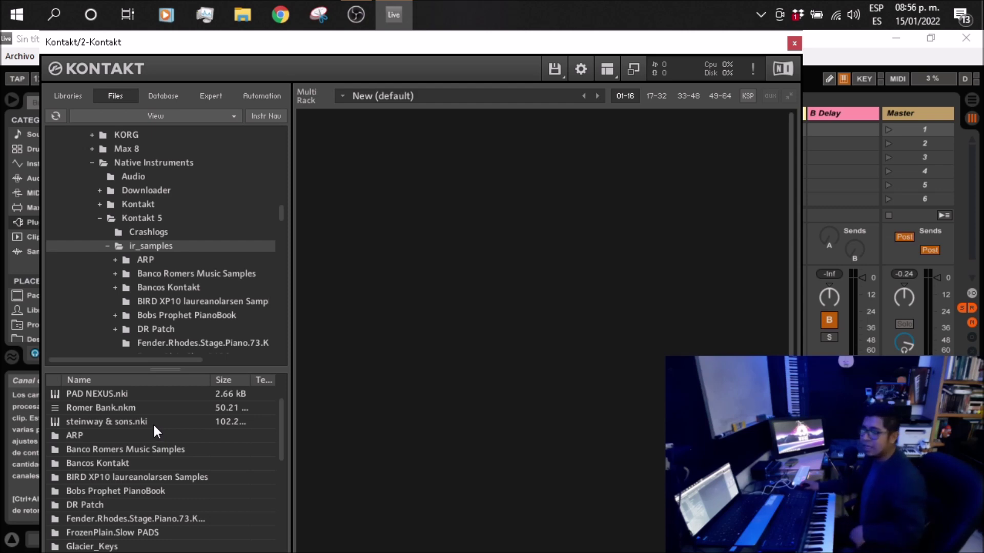
scroll(153, 421, down, 12)
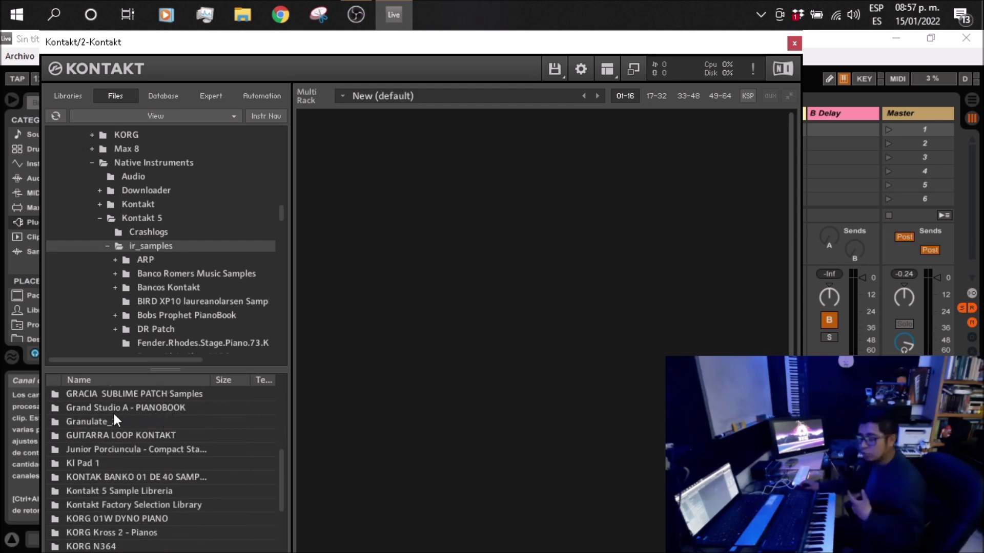
scroll(118, 413, down, 2)
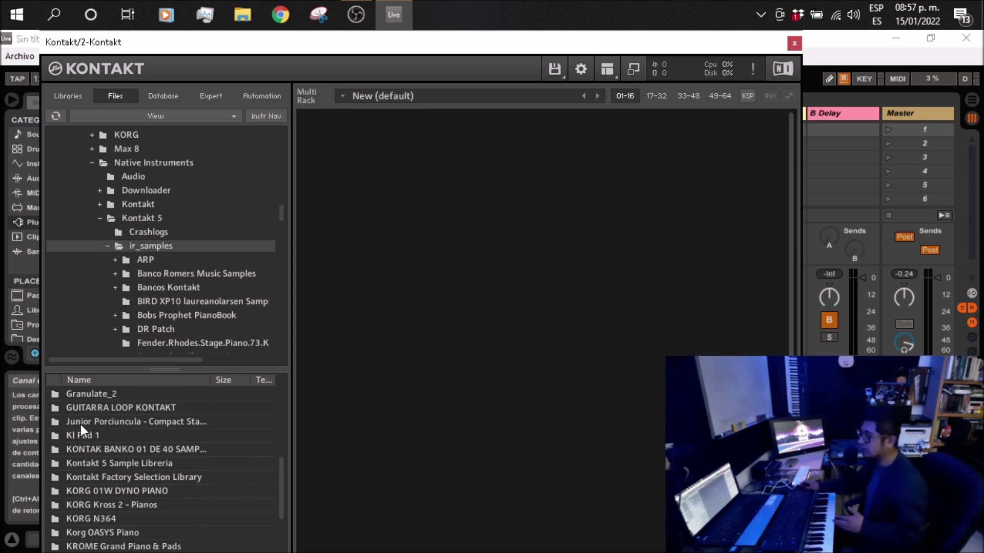
scroll(81, 418, down, 3)
scroll(86, 419, down, 1)
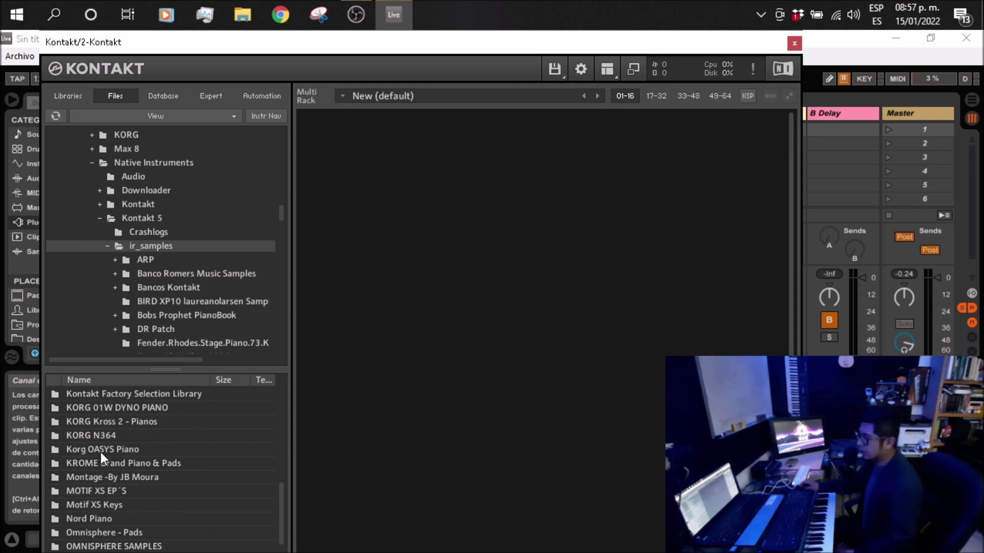
scroll(116, 449, up, 1)
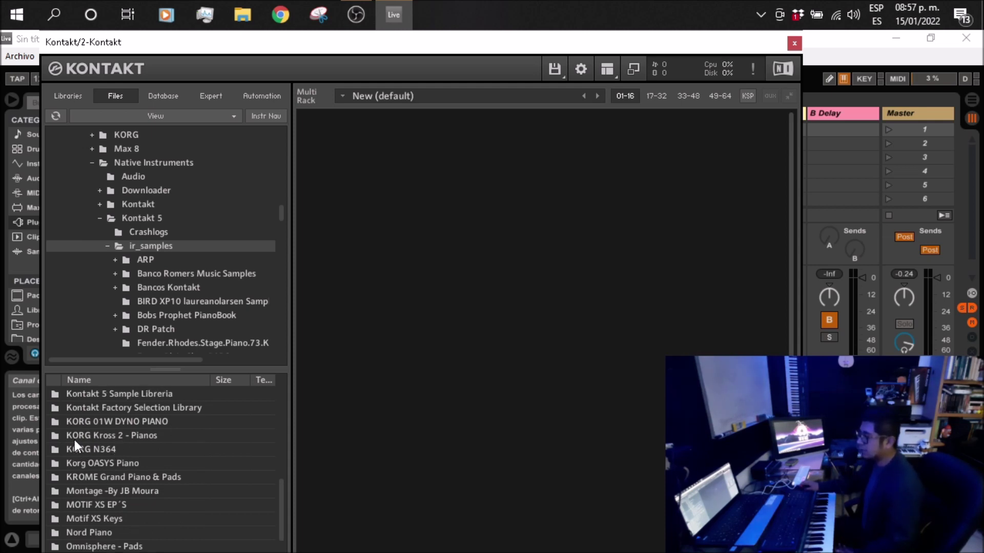
click(149, 437)
double_click(112, 433)
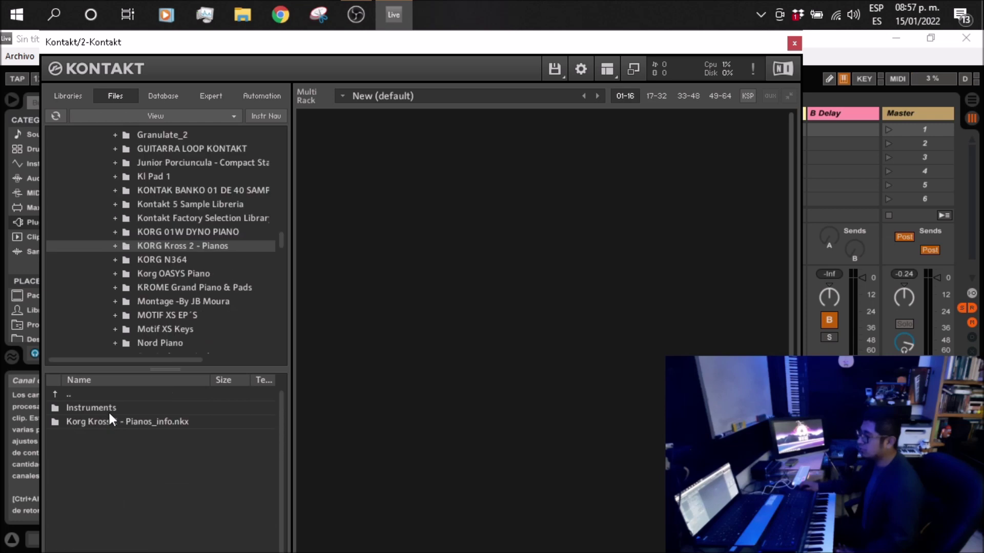
double_click(107, 409)
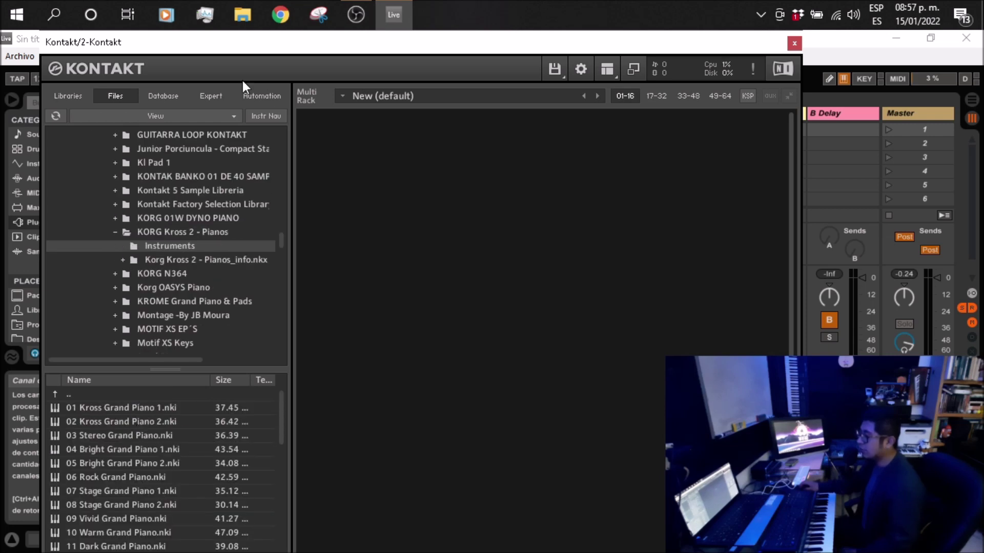
Look through the KORG Kross 2 piano instruments from the grand pianos to the piano and pad combinations
drag(226, 48, 214, 34)
scroll(105, 416, down, 3)
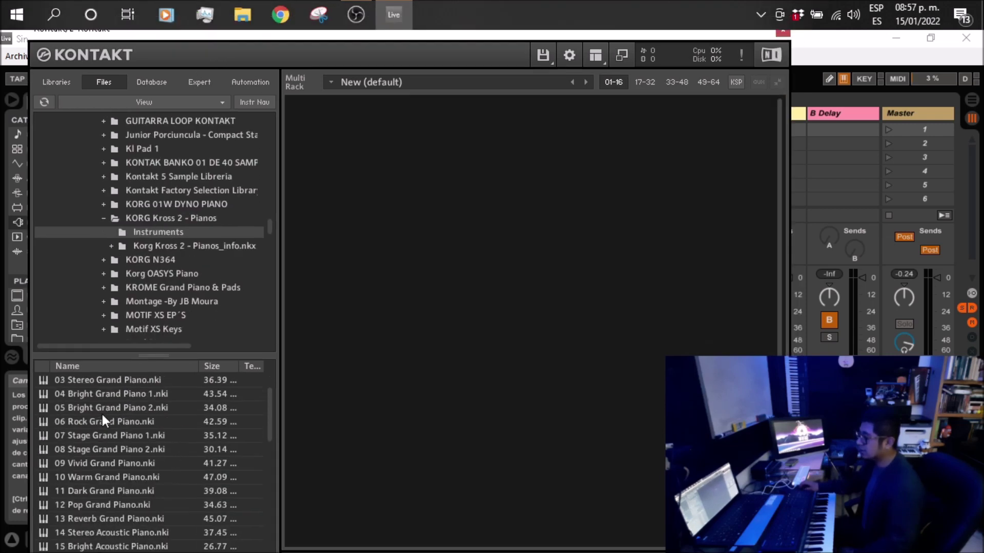
scroll(103, 422, down, 12)
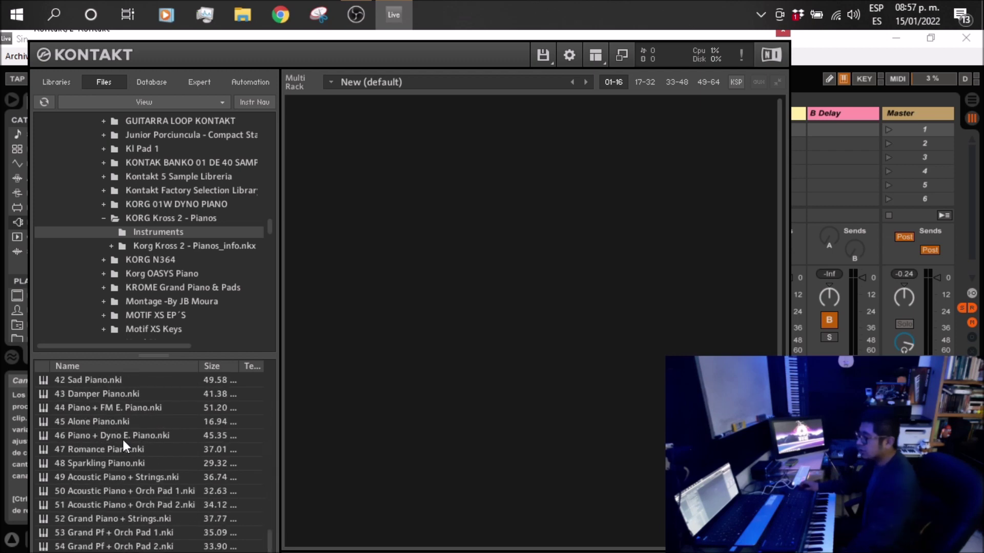
scroll(95, 455, up, 8)
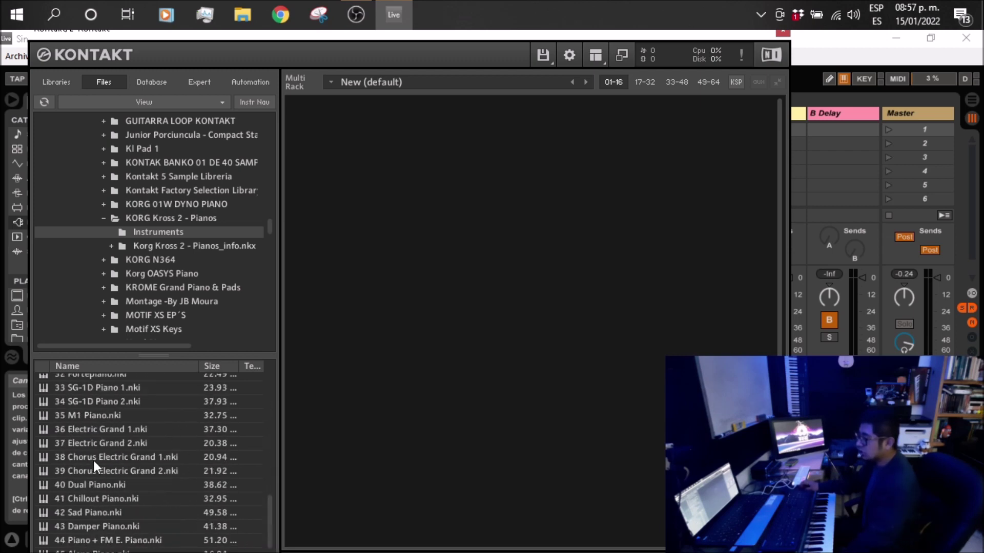
scroll(96, 457, down, 8)
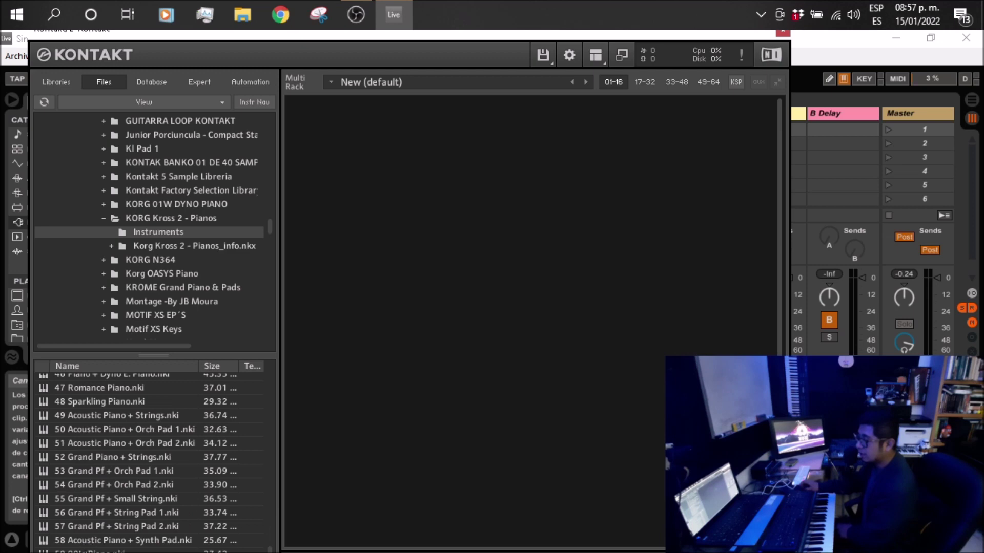
scroll(117, 447, up, 15)
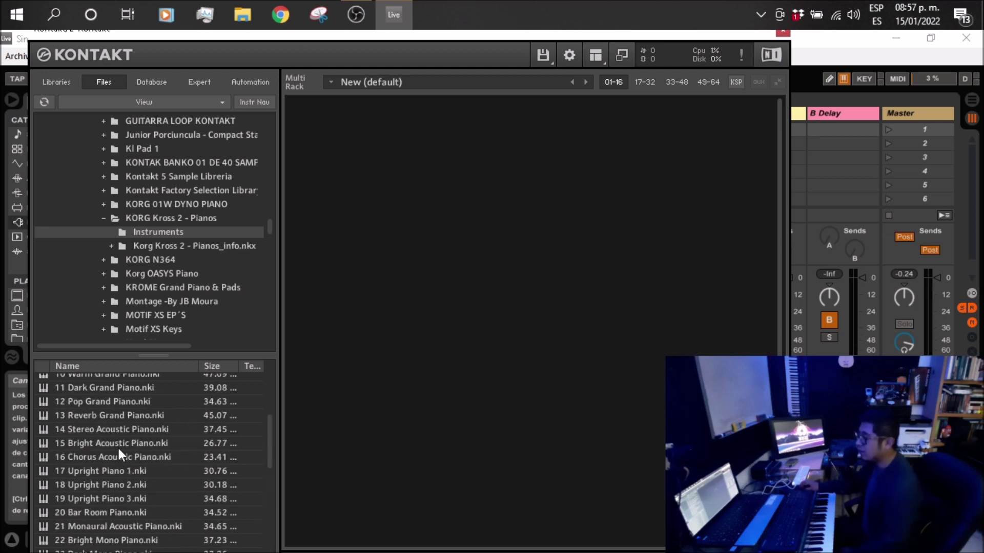
scroll(120, 444, up, 1)
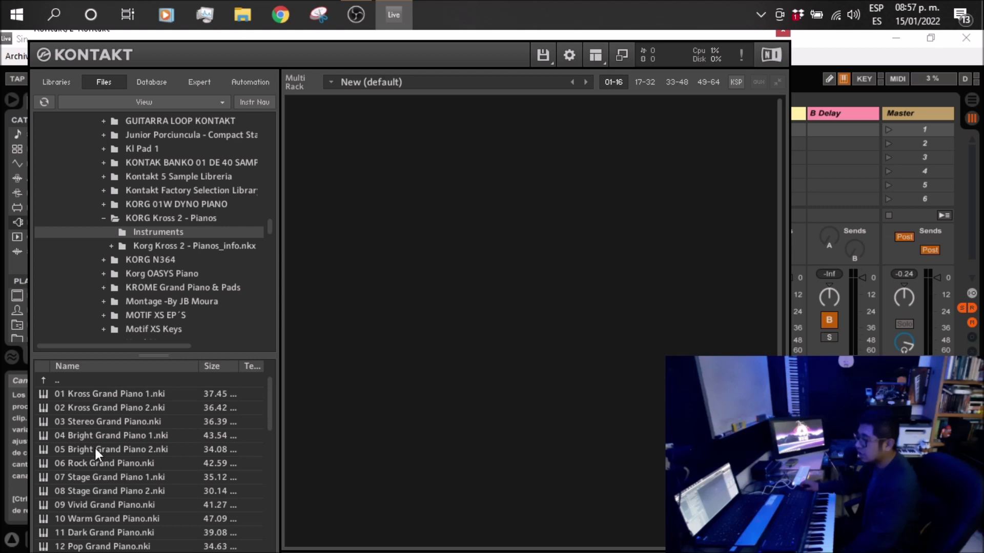
scroll(129, 443, down, 1)
scroll(139, 468, down, 1)
scroll(140, 471, down, 1)
scroll(130, 504, down, 3)
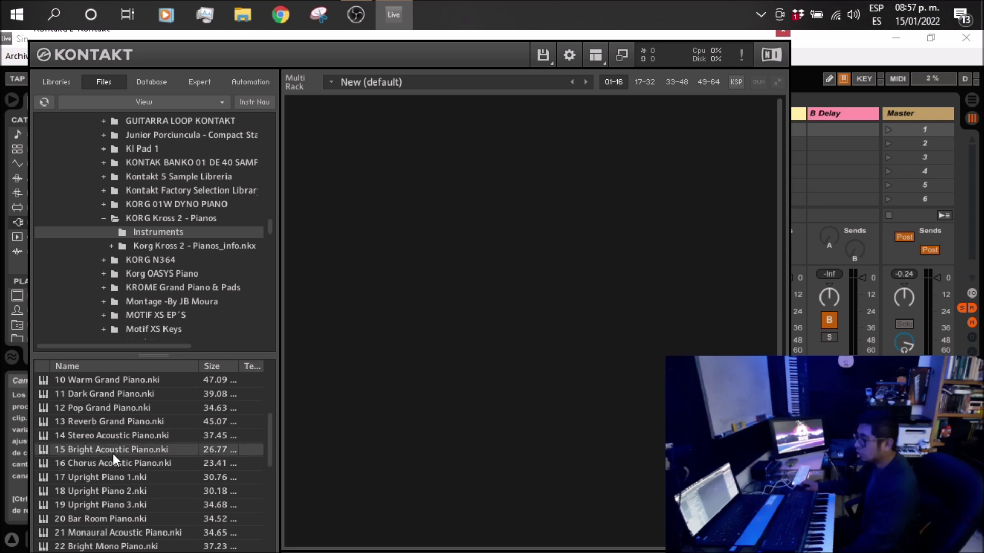
scroll(116, 454, down, 3)
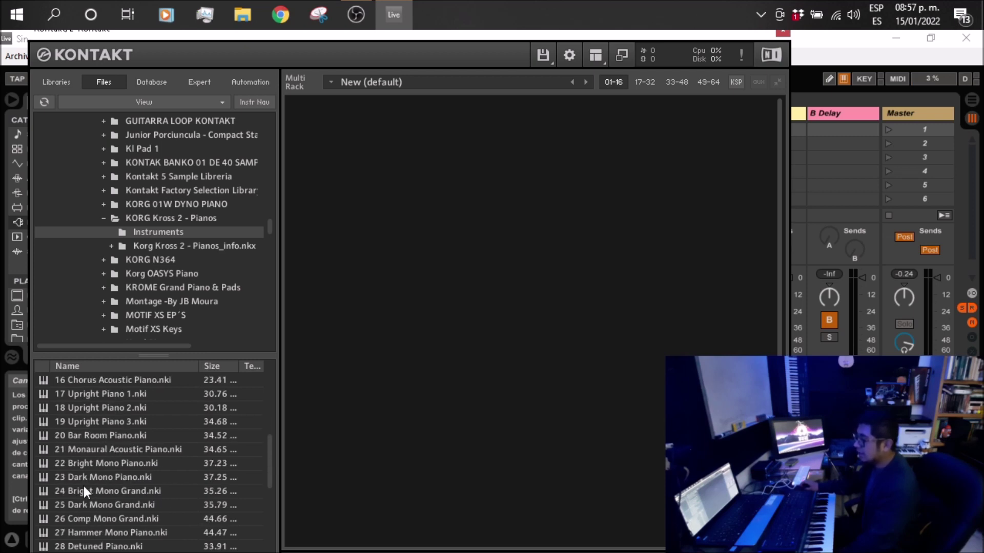
scroll(87, 463, down, 2)
scroll(126, 472, down, 3)
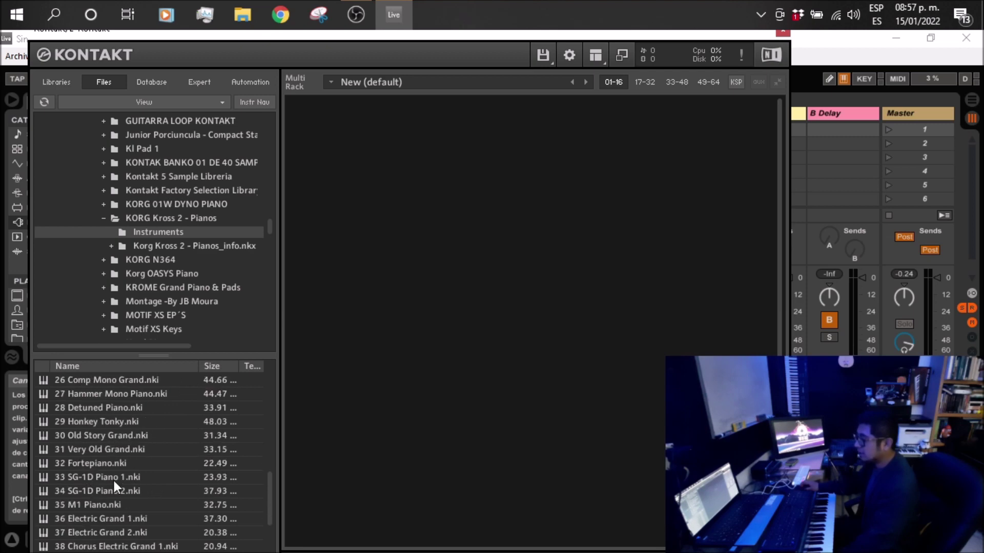
scroll(120, 492, down, 4)
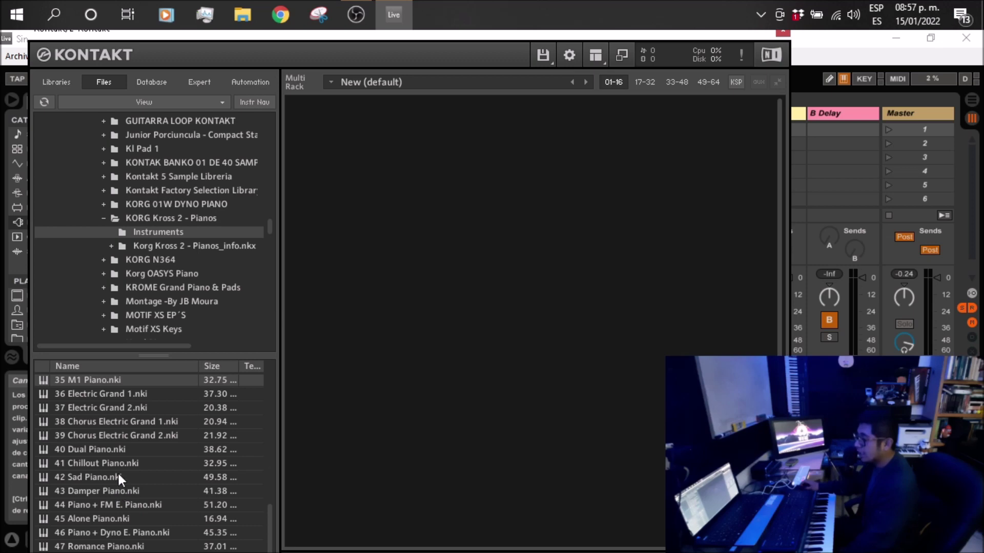
scroll(103, 473, down, 1)
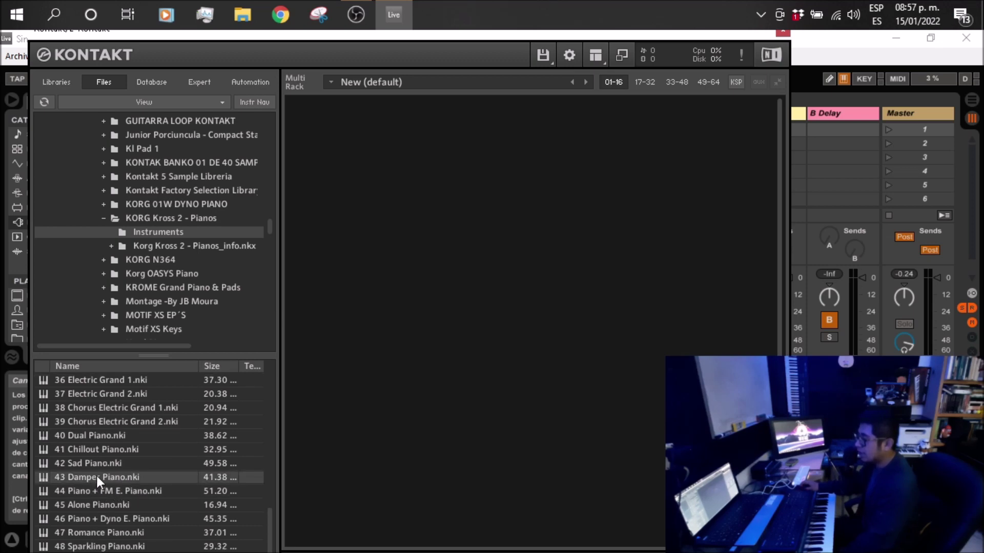
scroll(103, 517, up, 15)
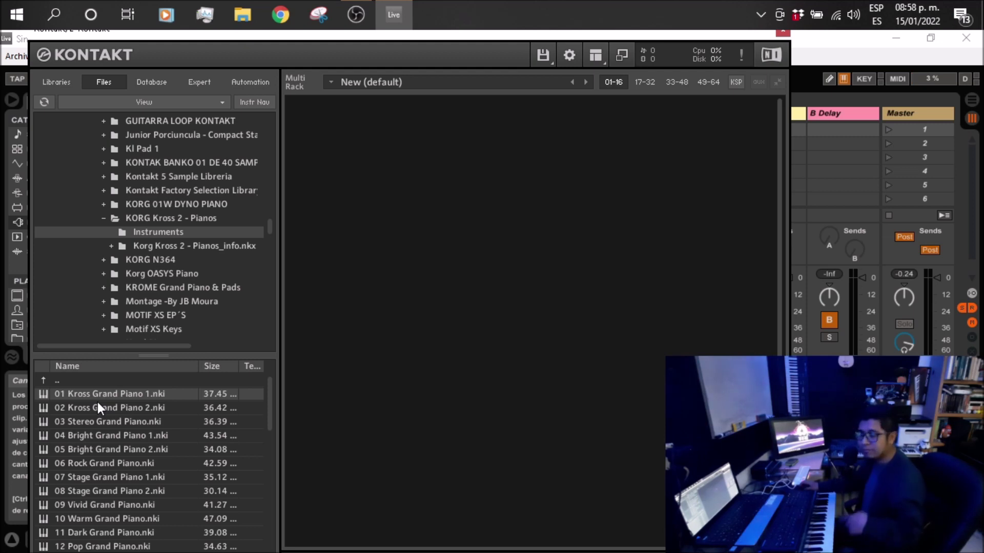
Load 01 Kross Grand Piano 1.nki into the rack and raise its Release to 58.714 and Reverb to 6.000
drag(102, 399, 462, 301)
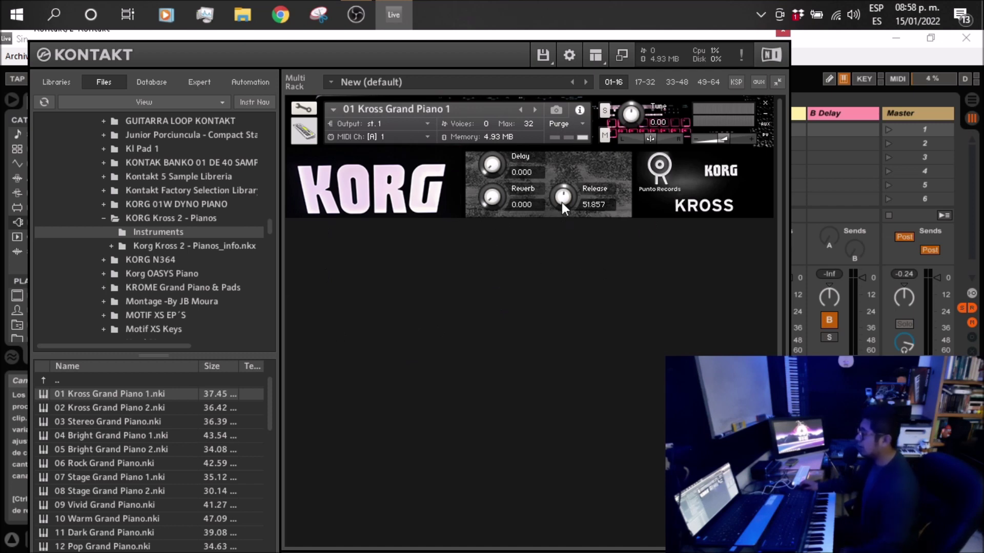
drag(562, 202, 558, 191)
drag(488, 200, 488, 191)
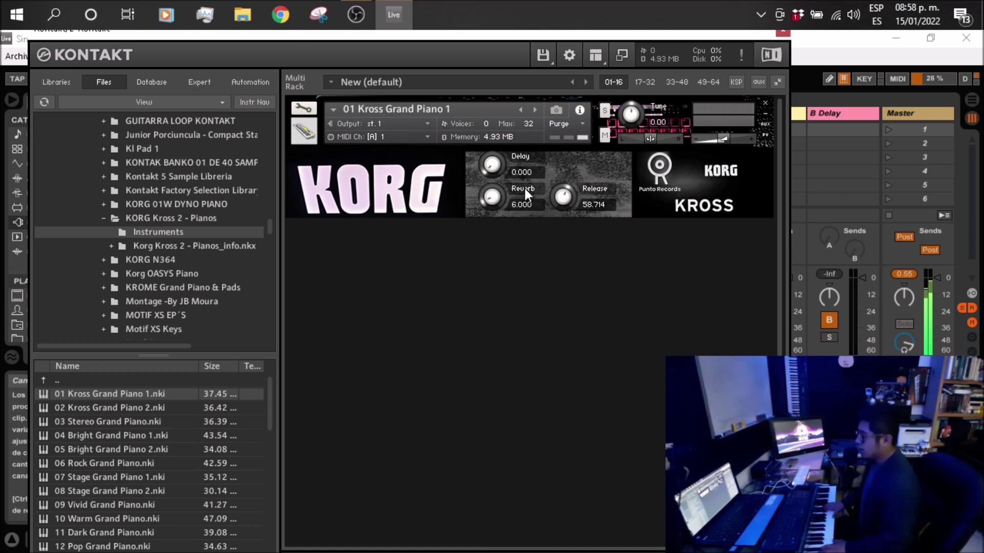
Remove 01 Kross Grand Piano 1 from the rack and load 02 Kross Grand Piano 2.nki in its place
click(764, 103)
click(502, 331)
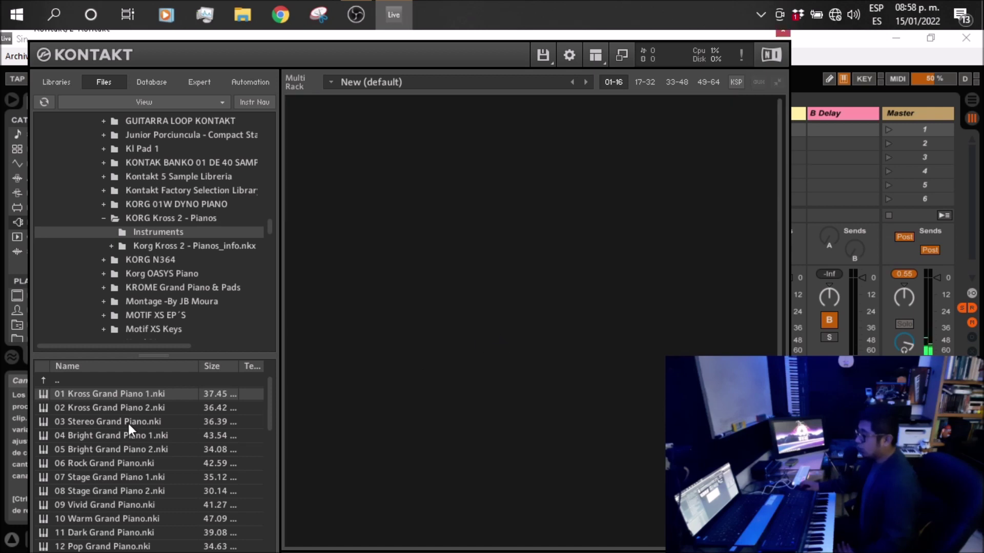
drag(131, 408, 428, 306)
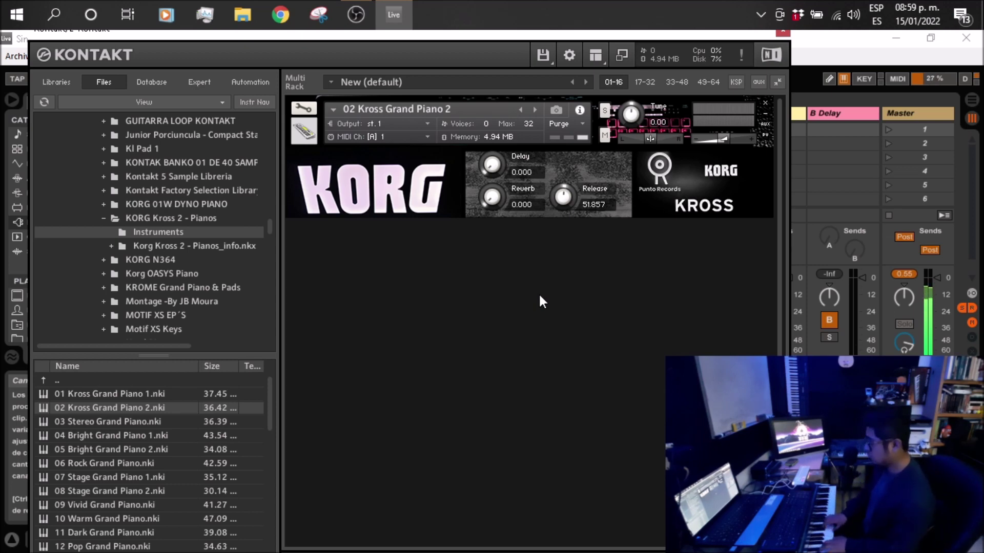
Replace 02 Kross Grand Piano 2 in the rack with 08 Stage Grand Piano 2.nki
click(765, 103)
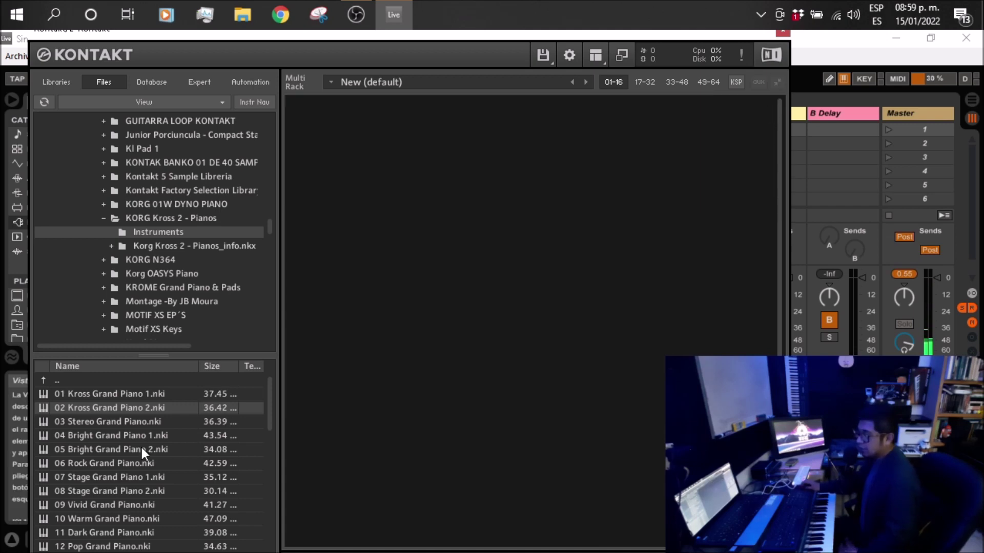
scroll(140, 448, down, 3)
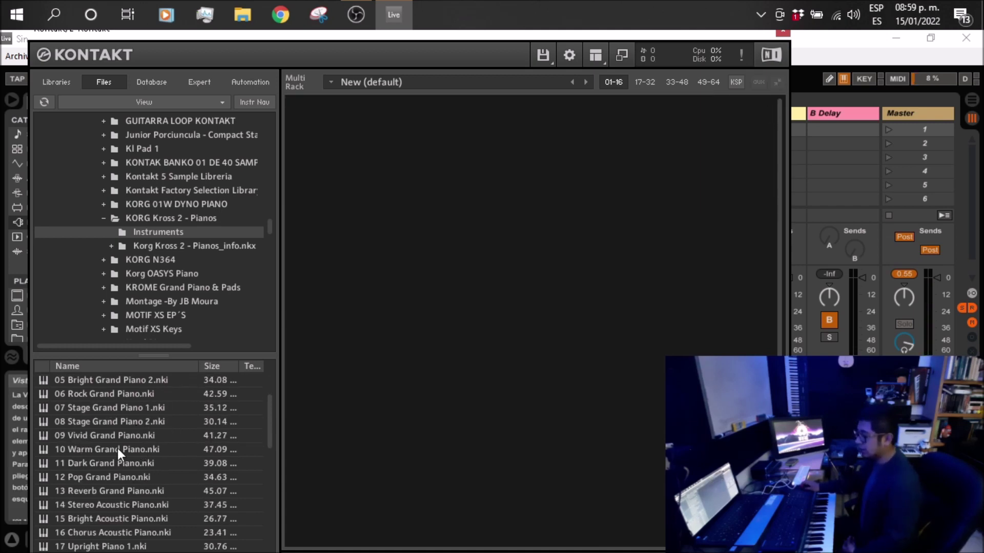
click(92, 436)
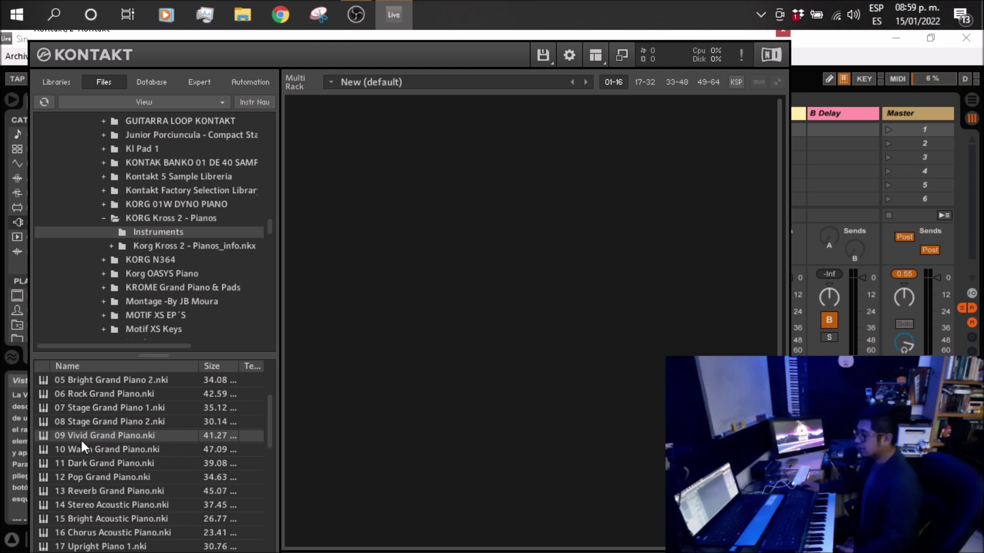
drag(84, 426, 410, 338)
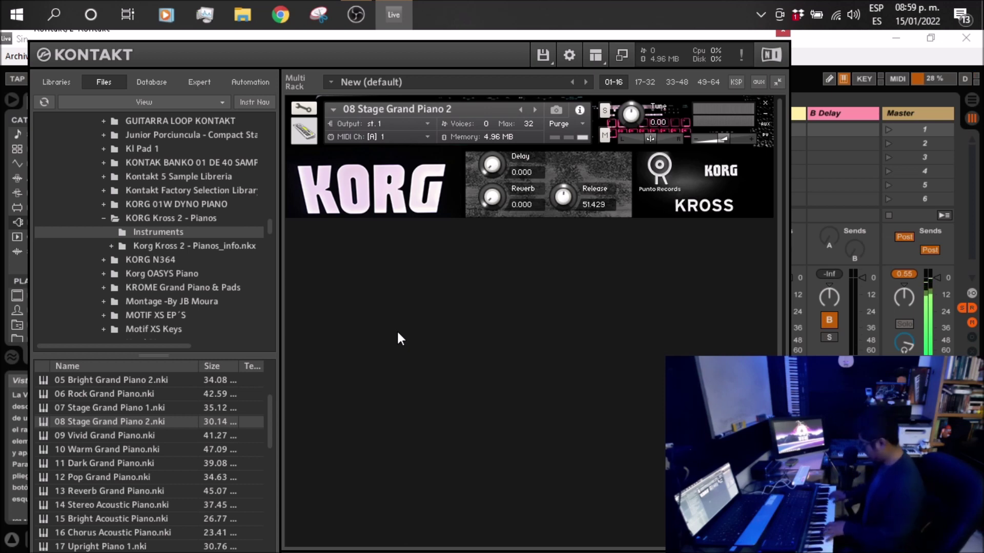
Replace 08 Stage Grand Piano 2 with 01 Kross Grand Piano 1.nki and raise its Reverb to 10.714 and Release to 58.714
click(765, 102)
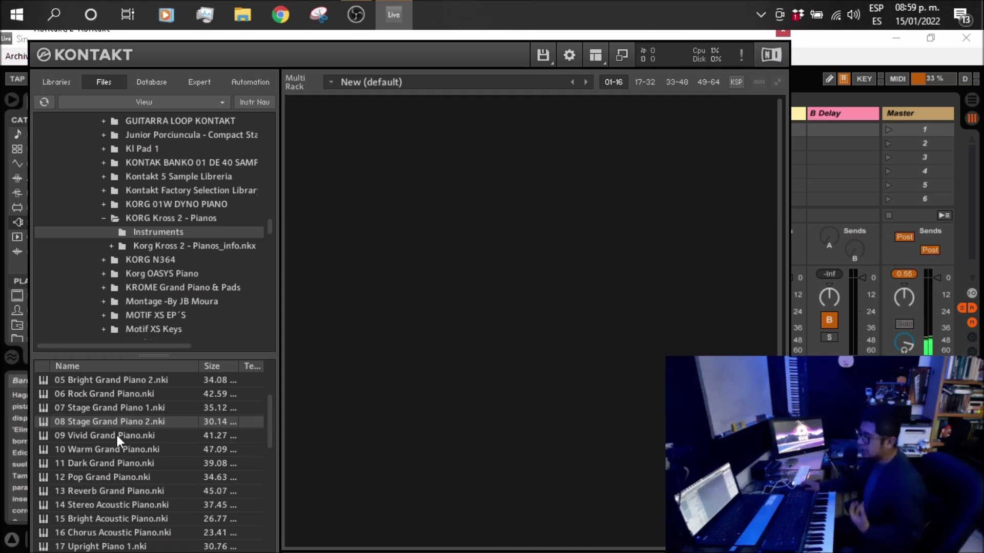
scroll(117, 420, down, 1)
scroll(126, 422, down, 3)
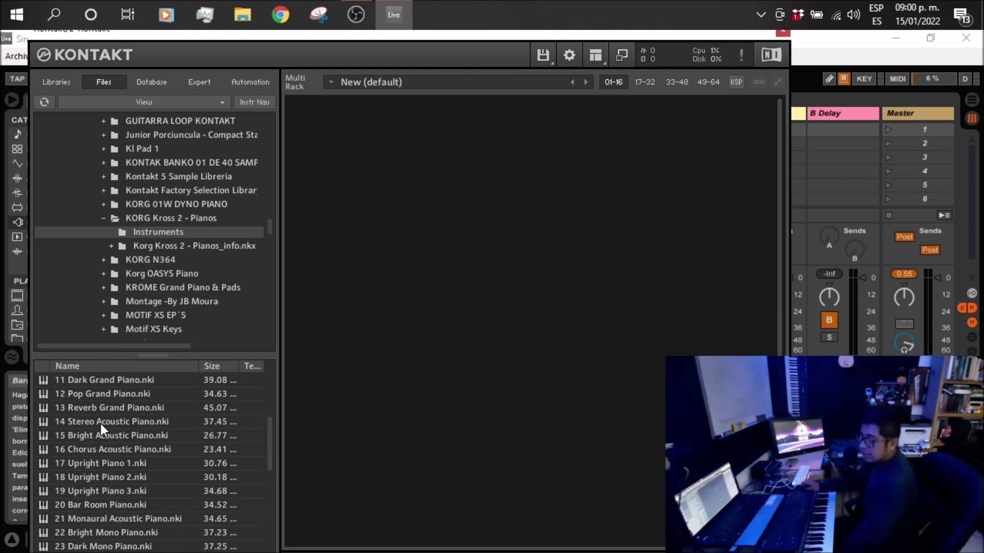
click(96, 424)
drag(536, 343, 536, 342)
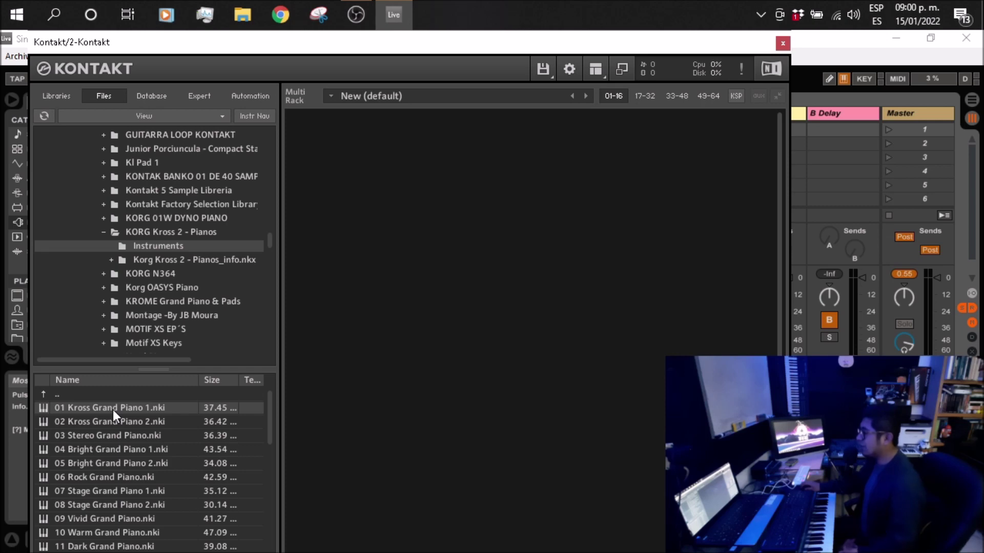
drag(482, 290, 515, 277)
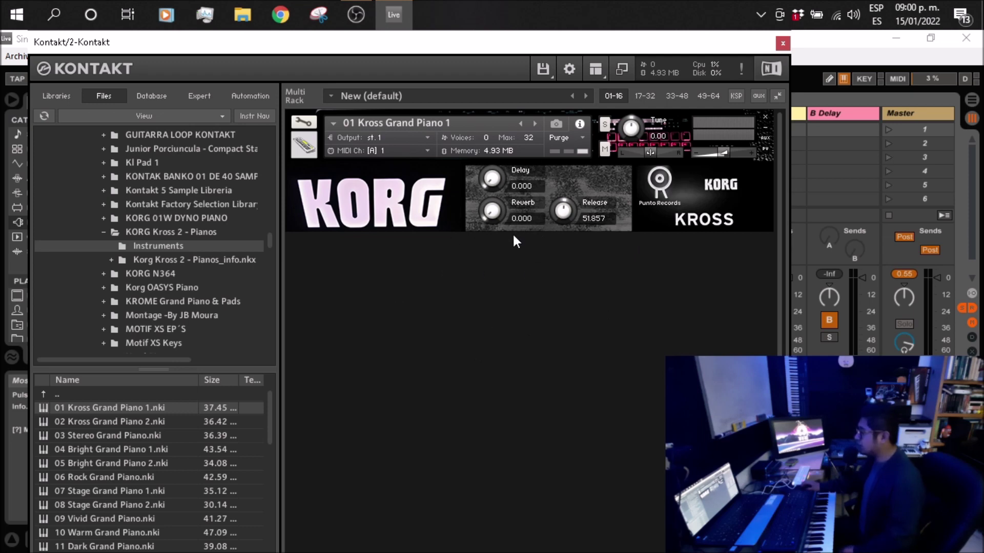
drag(489, 217, 490, 205)
drag(563, 212, 559, 204)
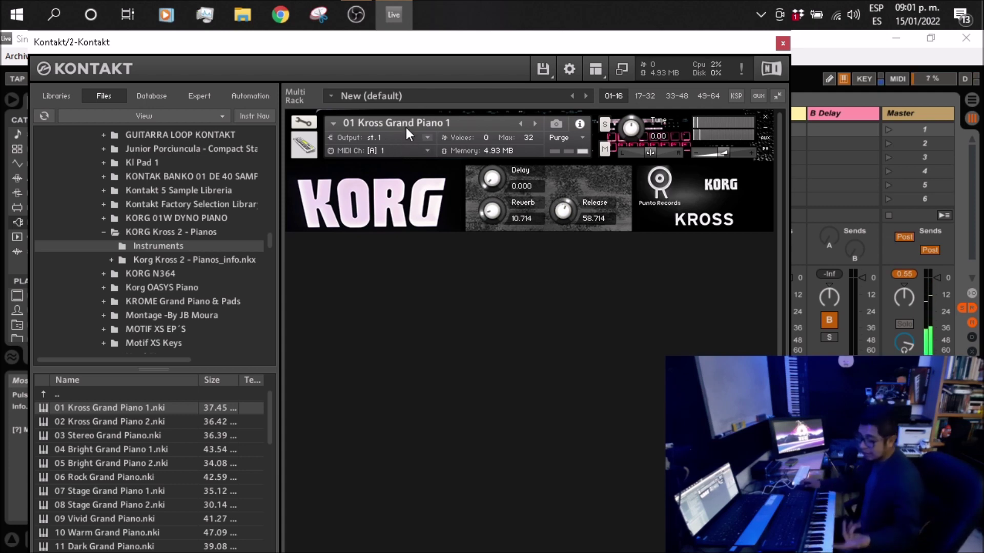
Remove 01 Kross Grand Piano 1 without saving its changes and load 03 Stereo Grand Piano.nki in its place
click(765, 117)
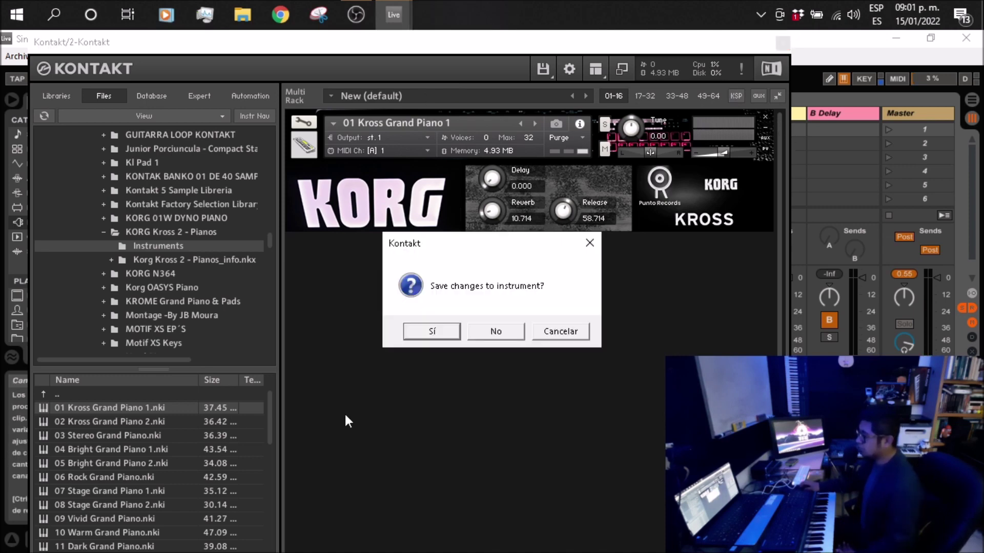
click(485, 334)
click(88, 424)
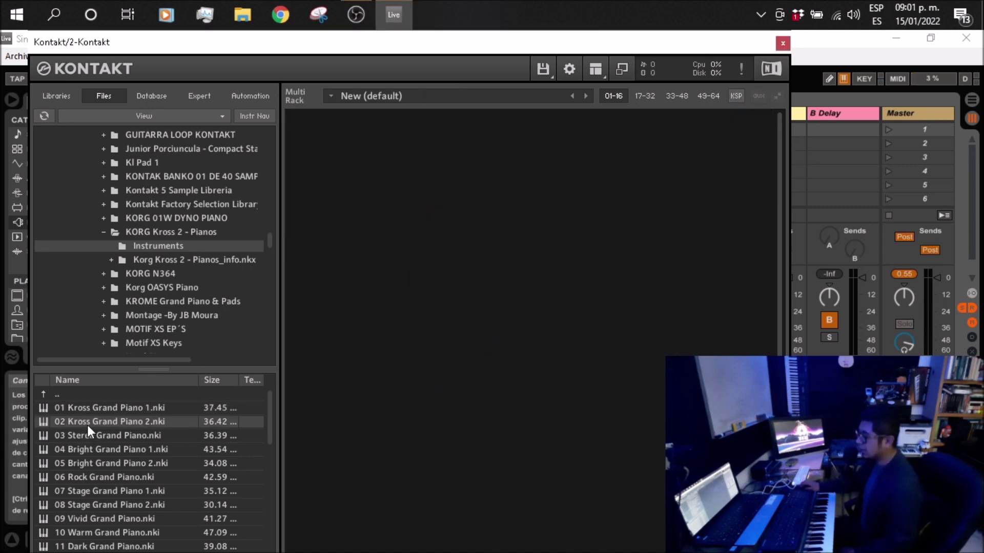
scroll(87, 453, down, 1)
drag(98, 420, 493, 328)
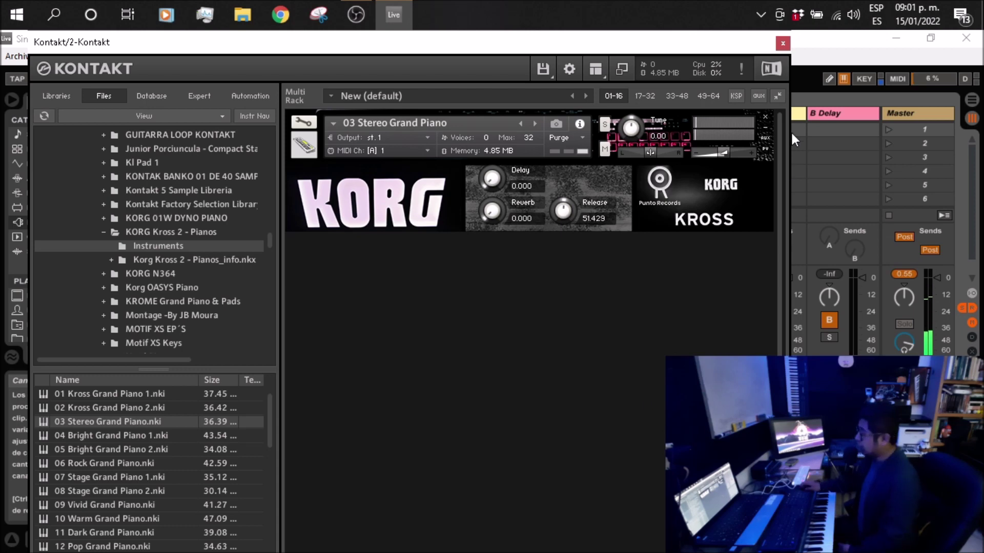
Replace 03 Stereo Grand Piano in the rack with 07 Stage Grand Piano 1.nki
click(764, 117)
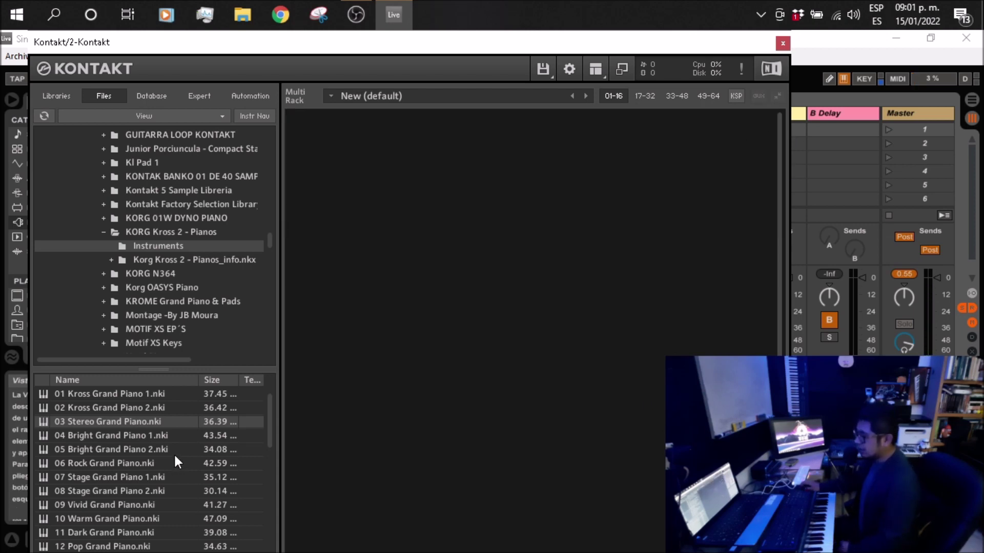
scroll(128, 438, down, 1)
click(119, 427)
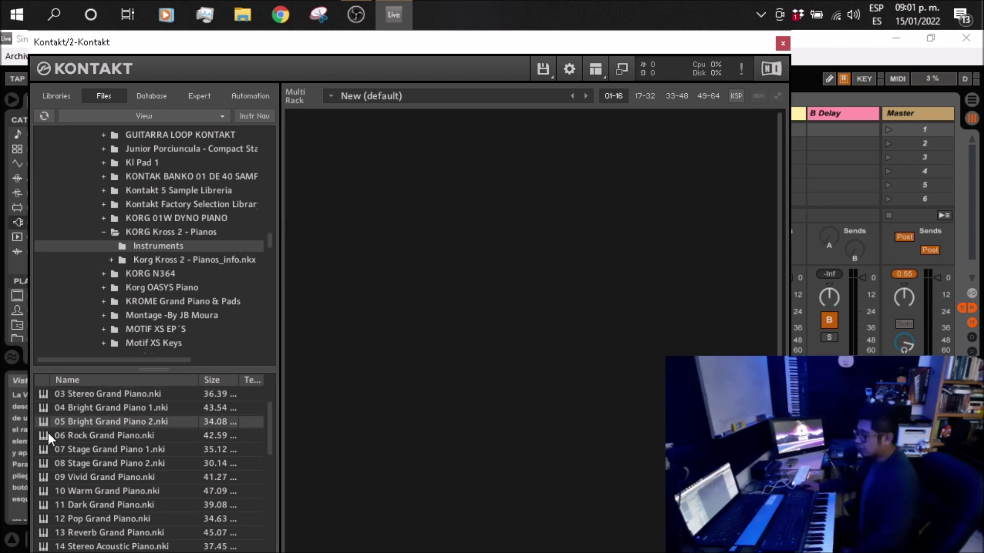
click(88, 450)
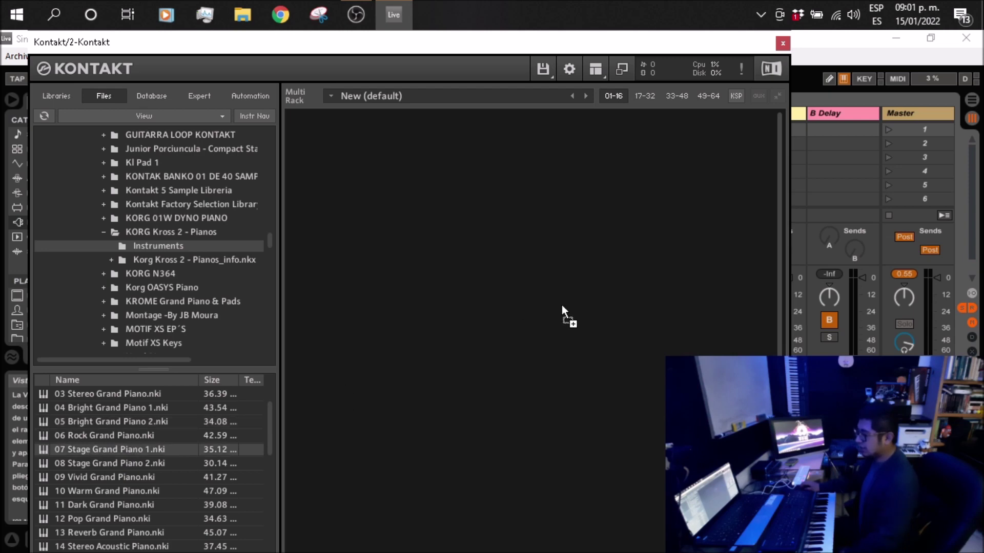
drag(525, 315, 526, 314)
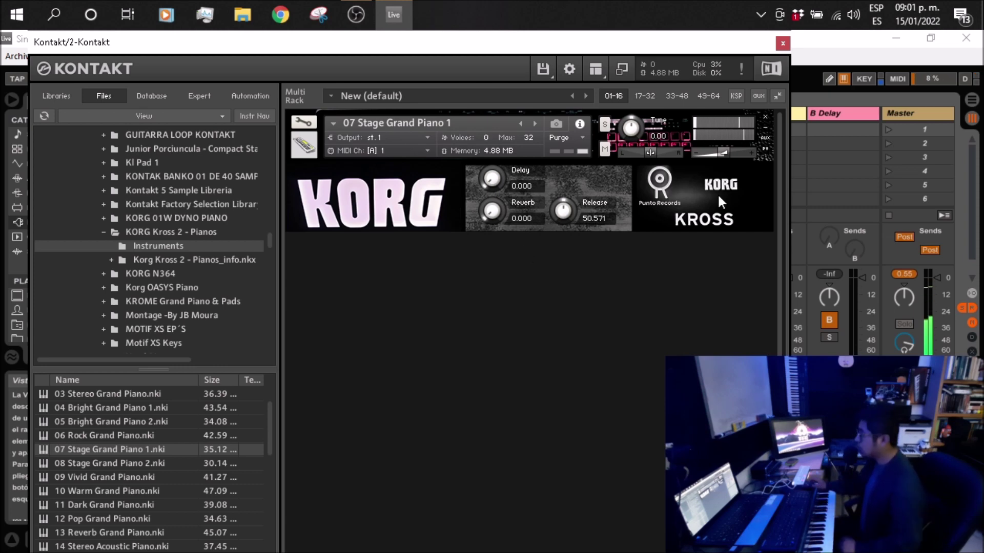
Remove 07 Stage Grand Piano 1 from the rack and load 33 SG-1D Piano 1.nki in its place
click(769, 116)
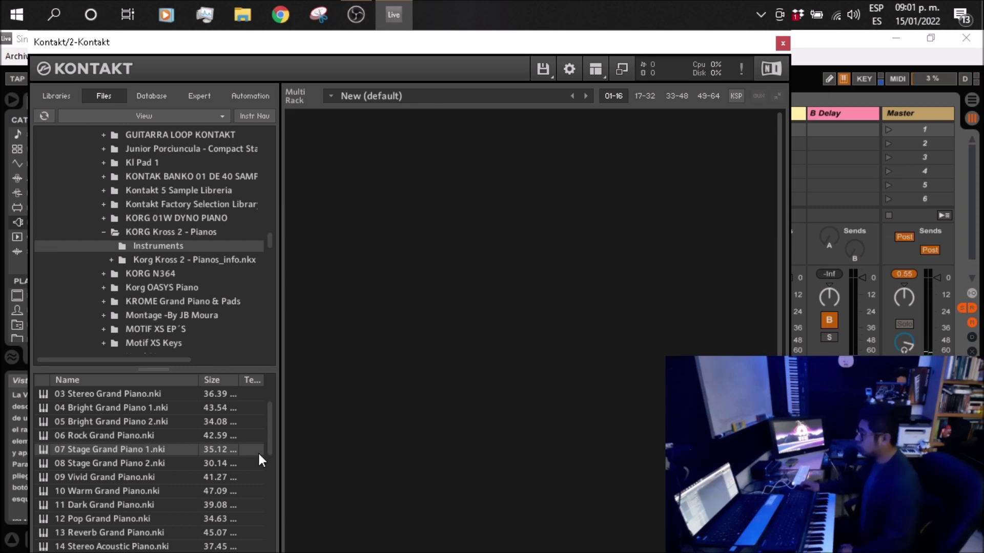
scroll(125, 481, down, 2)
scroll(125, 481, down, 1)
click(103, 465)
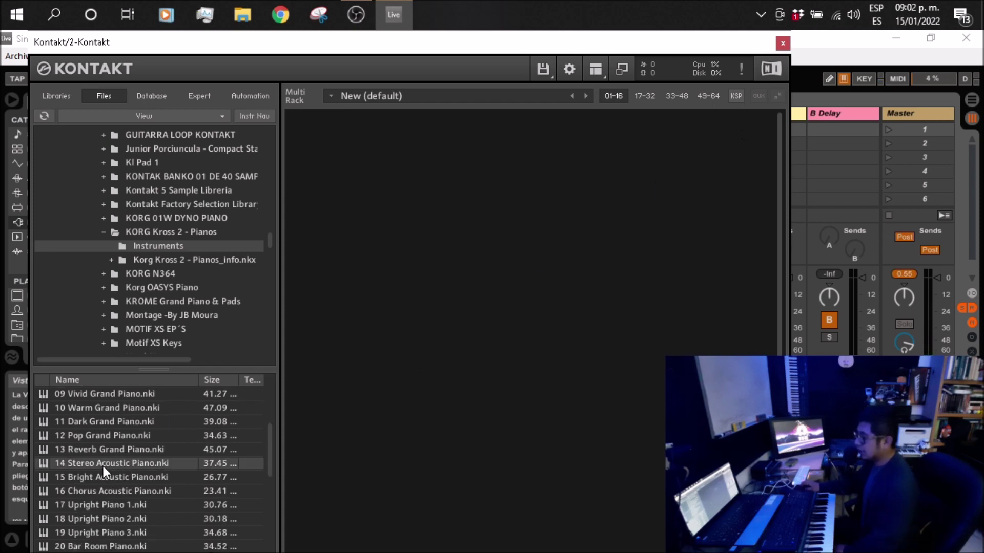
scroll(96, 472, down, 2)
click(96, 461)
scroll(97, 461, down, 3)
scroll(100, 459, down, 4)
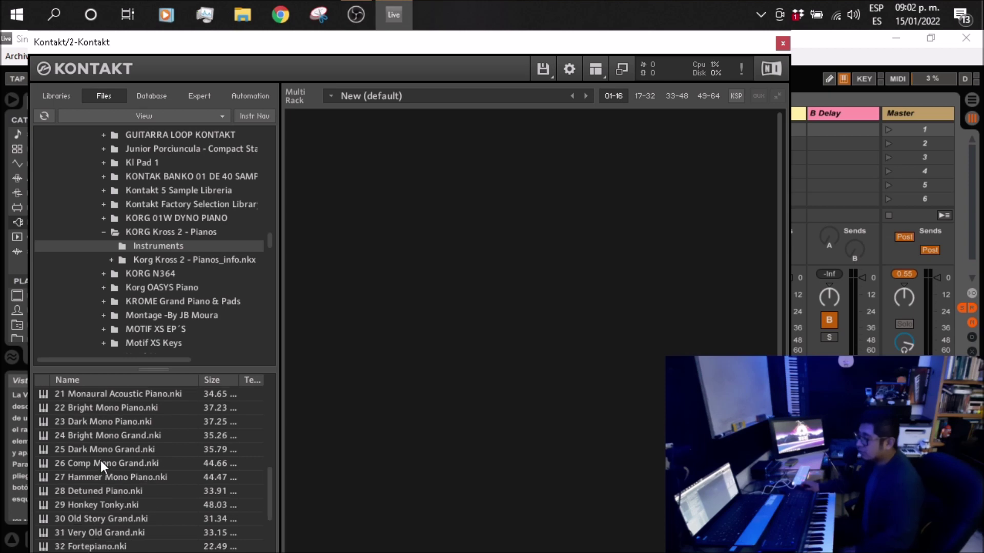
click(101, 460)
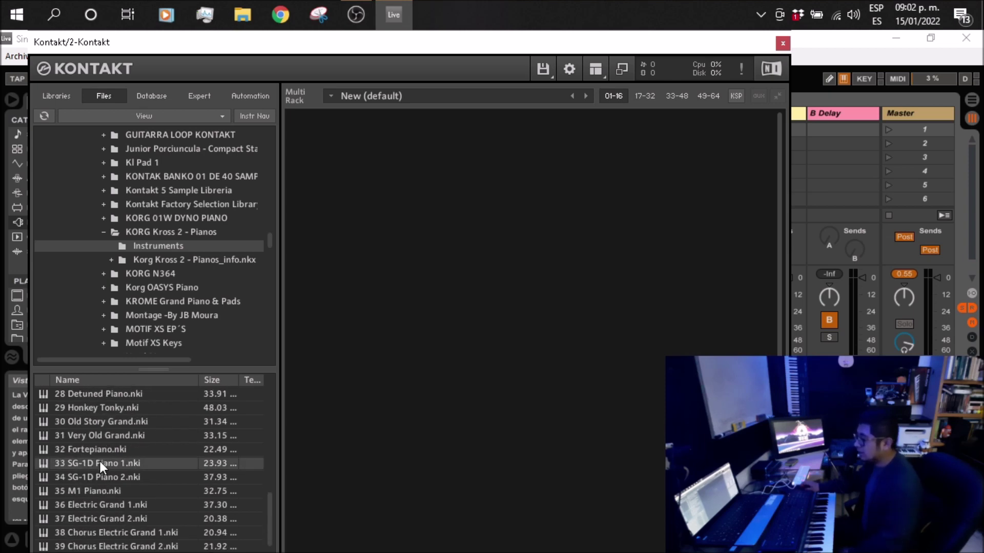
drag(394, 389, 392, 388)
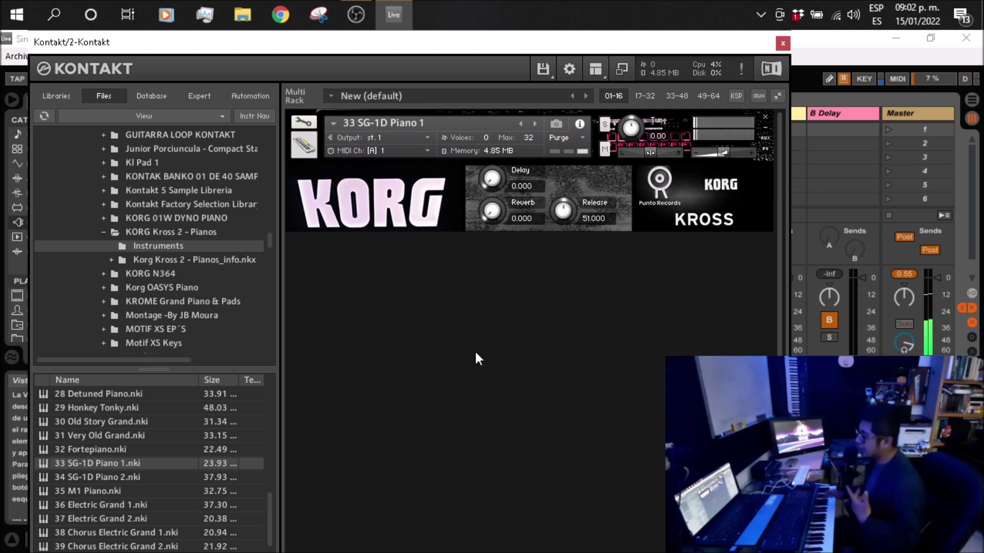
Replace 33 SG-1D Piano 1 in the rack with 44 Piano + FM E. Piano.nki
scroll(62, 505, down, 3)
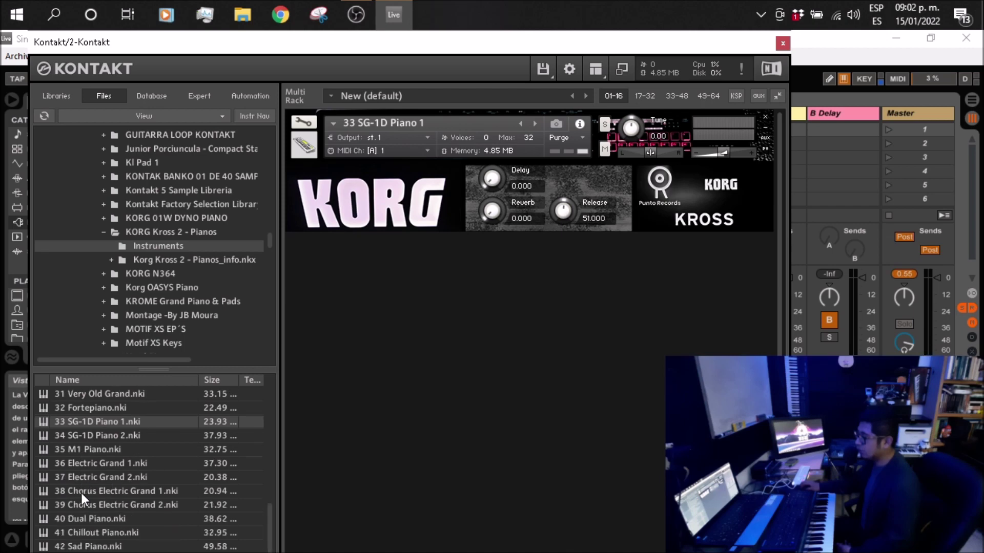
click(89, 453)
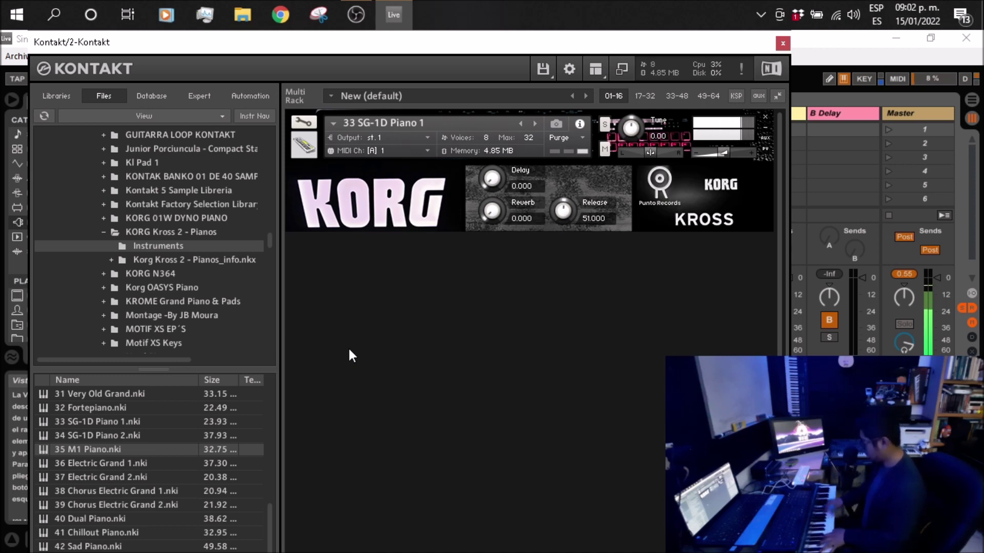
click(765, 118)
scroll(86, 463, down, 2)
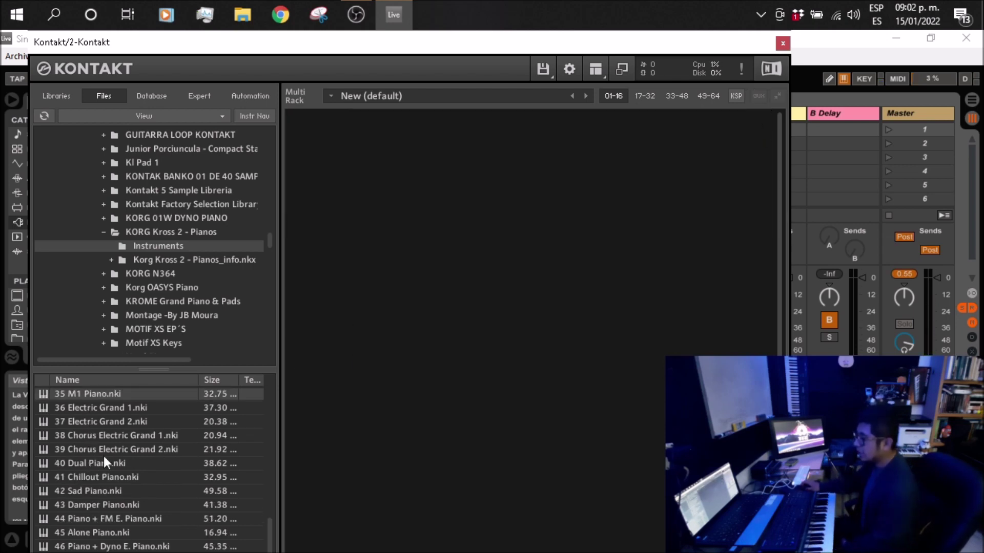
scroll(86, 466, down, 3)
click(98, 450)
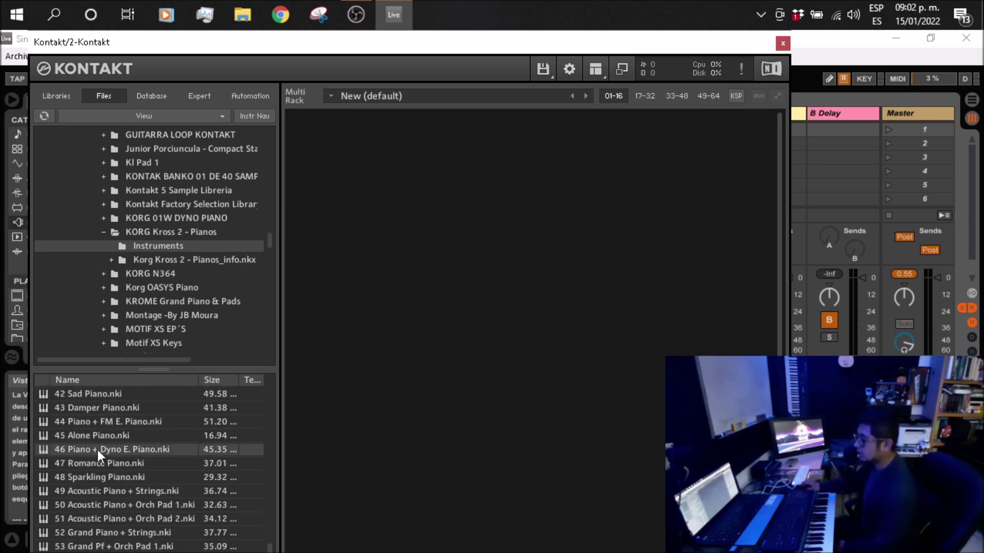
click(117, 421)
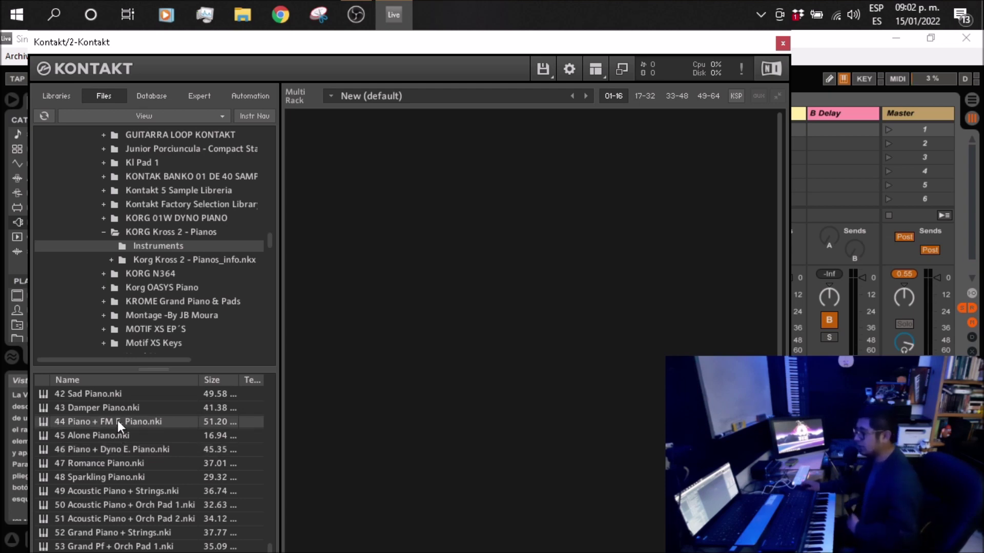
drag(111, 423, 580, 313)
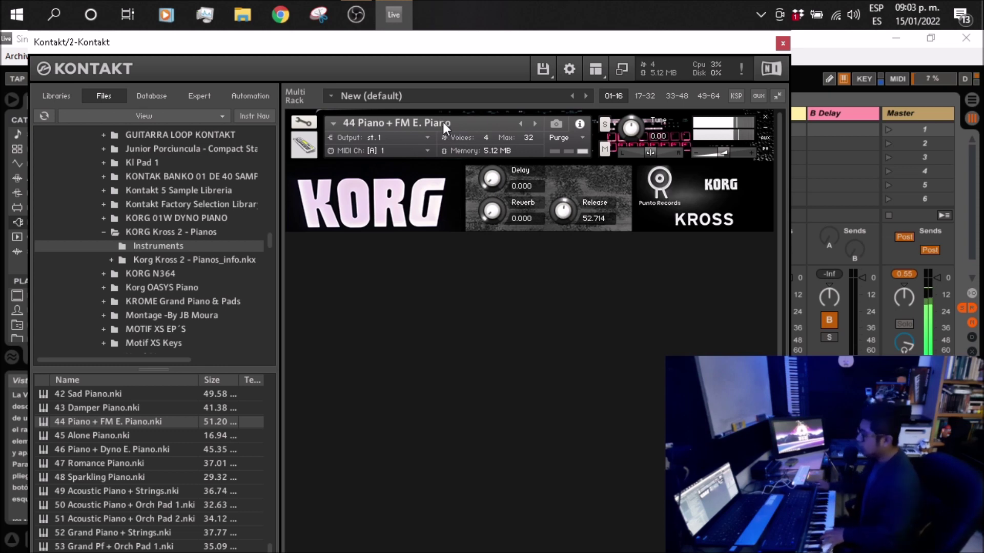
Remove 44 Piano + FM E. Piano from the rack and load 46 Piano + Dyno E. Piano.nki
click(764, 116)
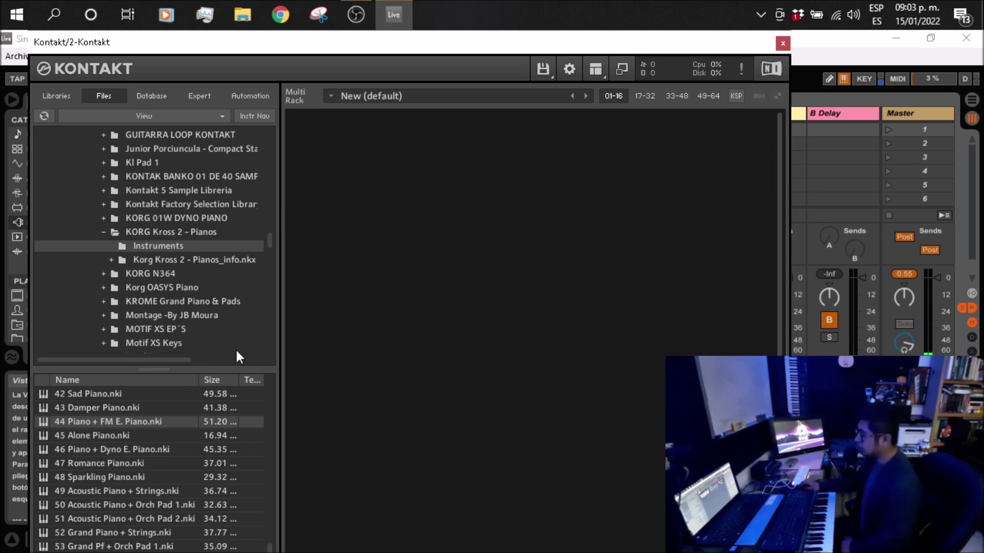
scroll(129, 466, down, 2)
click(116, 422)
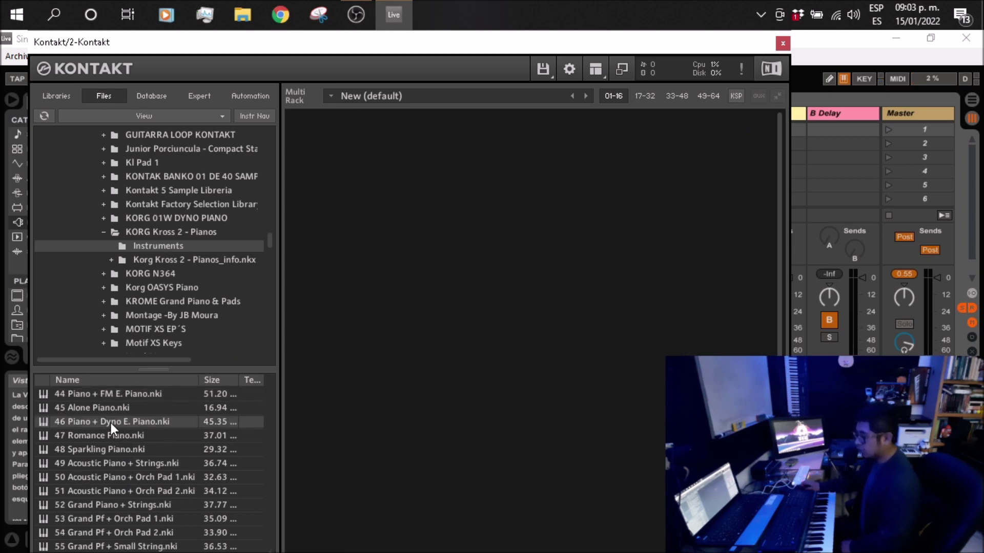
drag(444, 362, 446, 361)
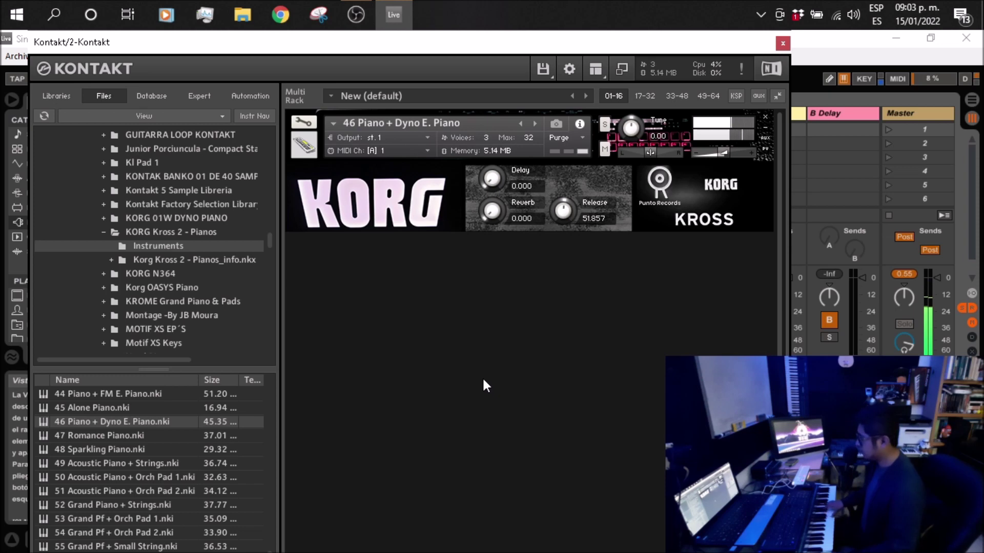
Replace 46 Piano + Dyno E. Piano in the rack with 47 Romance Piano.nki
click(765, 117)
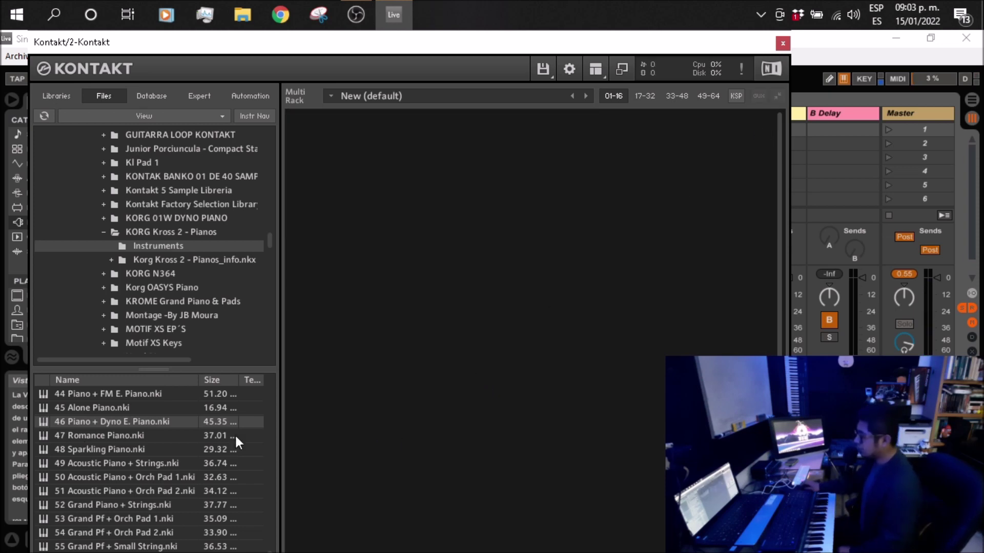
scroll(95, 432, down, 1)
click(106, 429)
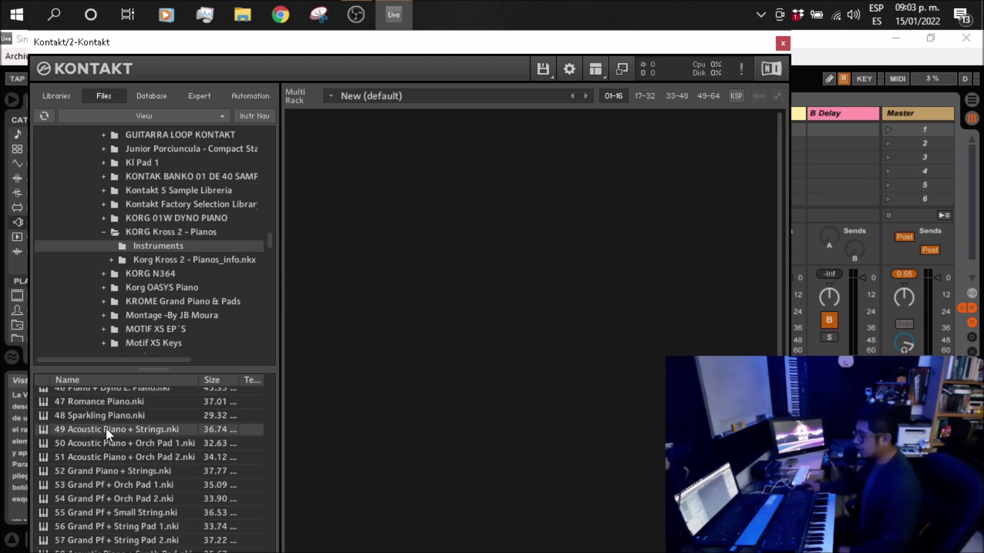
scroll(165, 482, up, 1)
drag(107, 419, 363, 370)
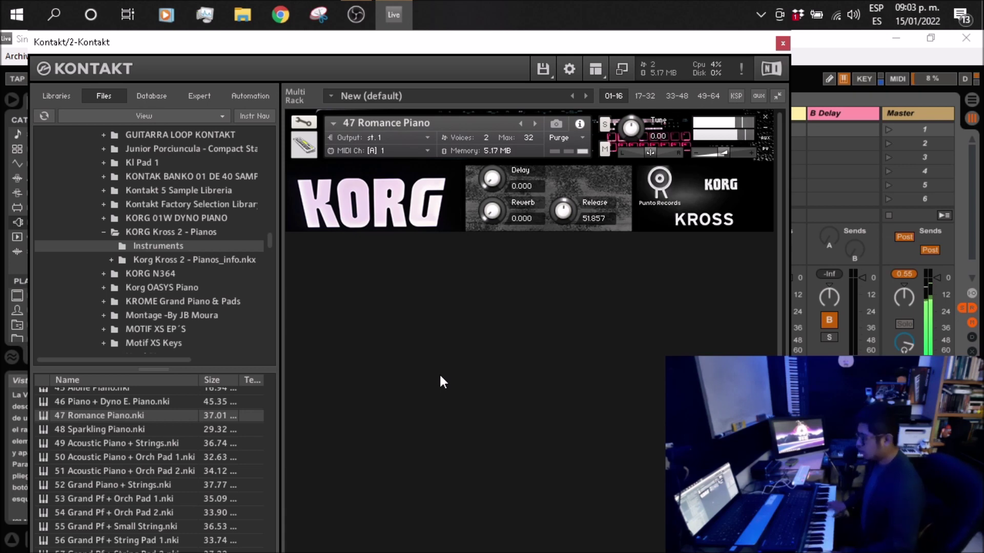
Remove 47 Romance Piano from the rack and close the Kontakt window
scroll(157, 469, down, 1)
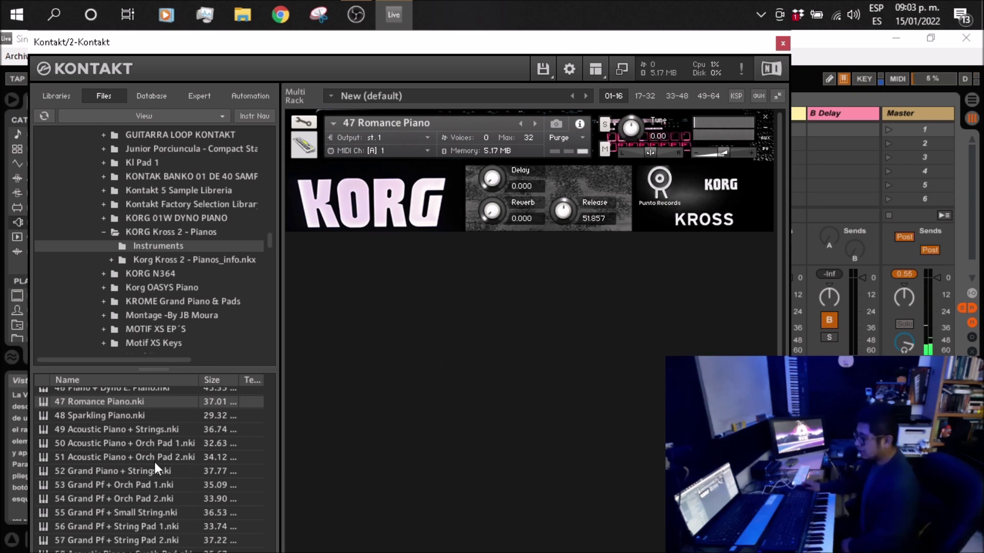
click(765, 116)
click(783, 44)
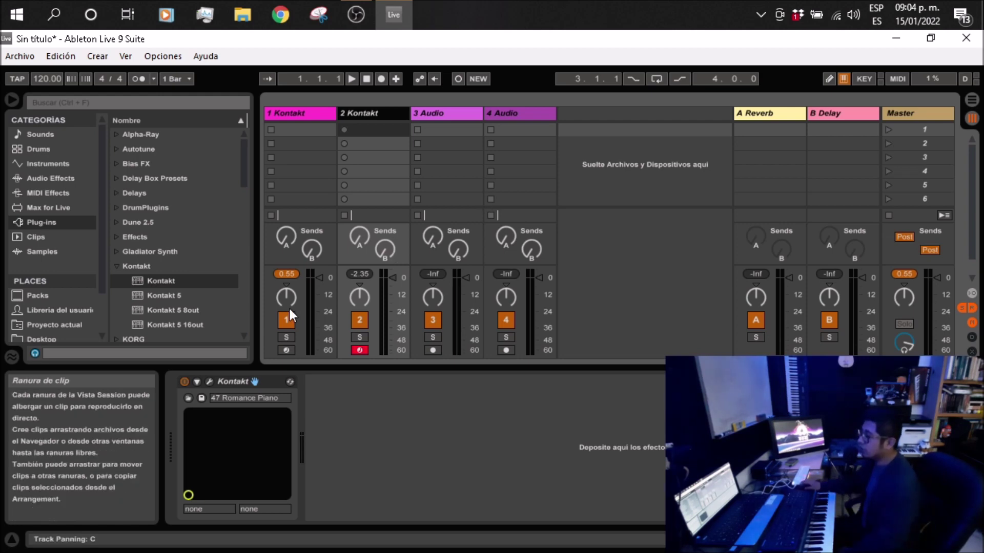
Reopen the Kontakt window of track 2 and load 01 Kross Grand Piano 1.nki into the empty rack
click(209, 382)
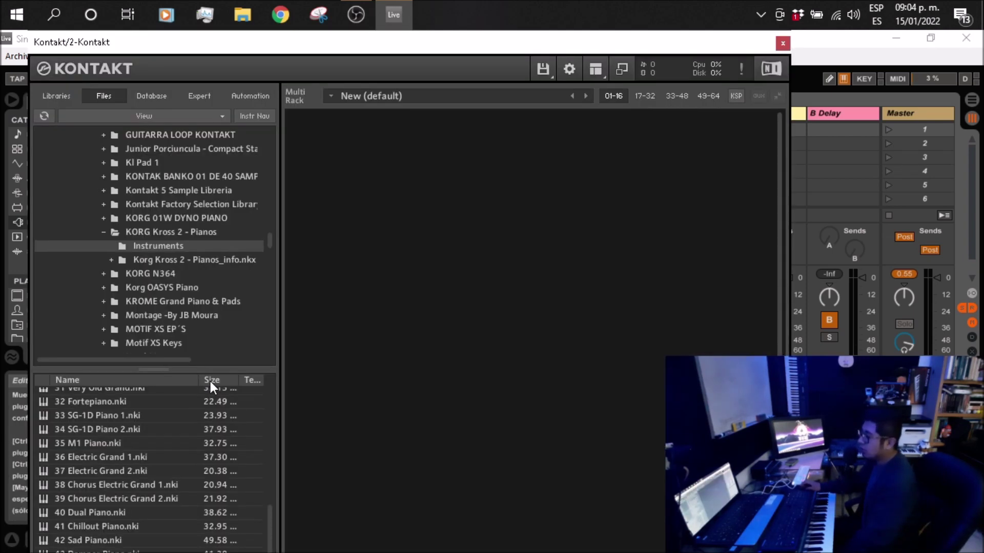
scroll(174, 441, up, 8)
scroll(144, 449, up, 3)
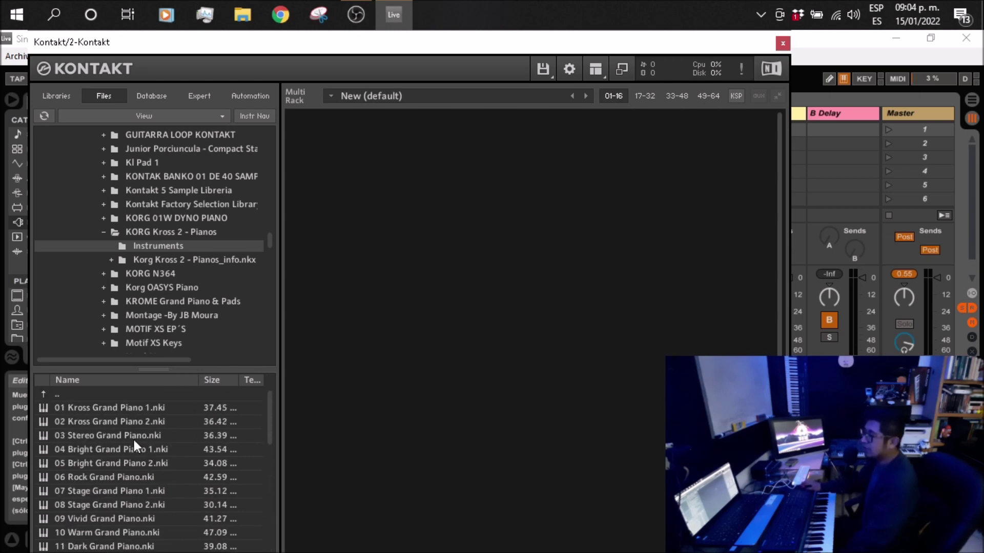
double_click(101, 405)
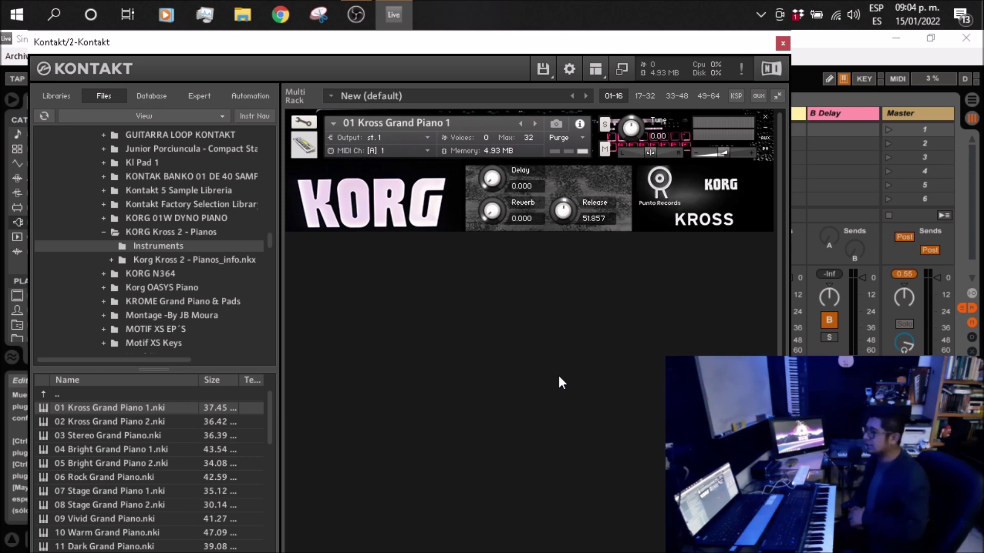
Remove 01 Kross Grand Piano 1 from the rack and close the Kontakt window to return to the session tracks
click(765, 117)
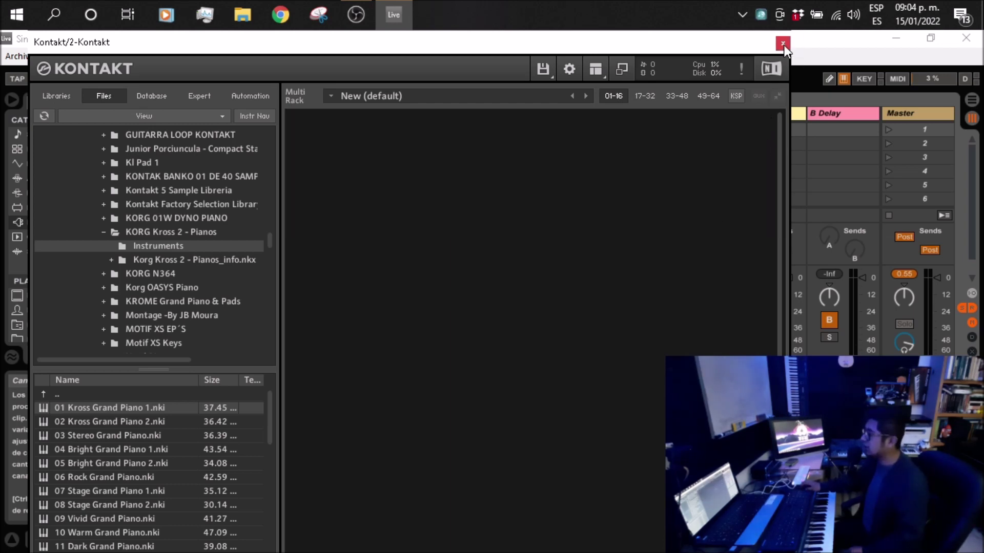
click(782, 43)
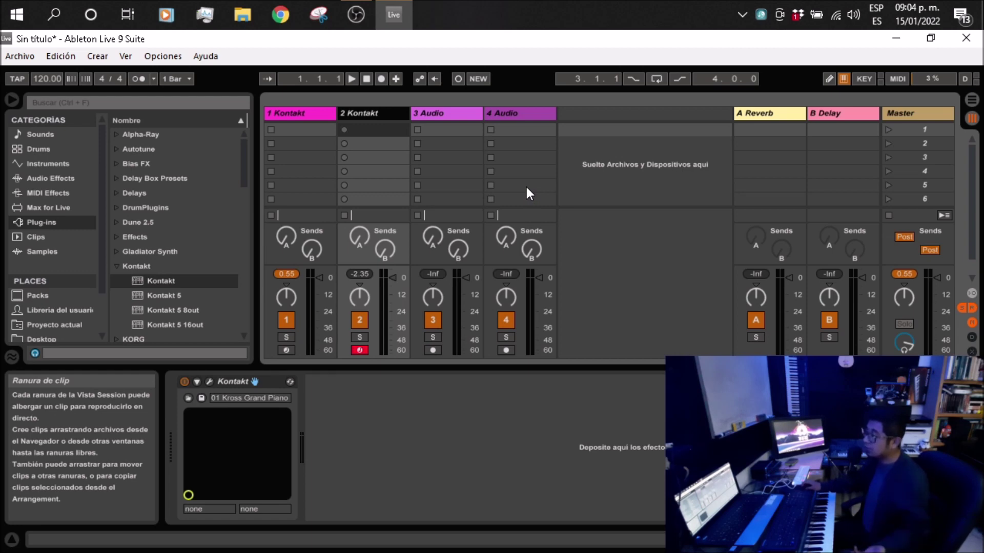